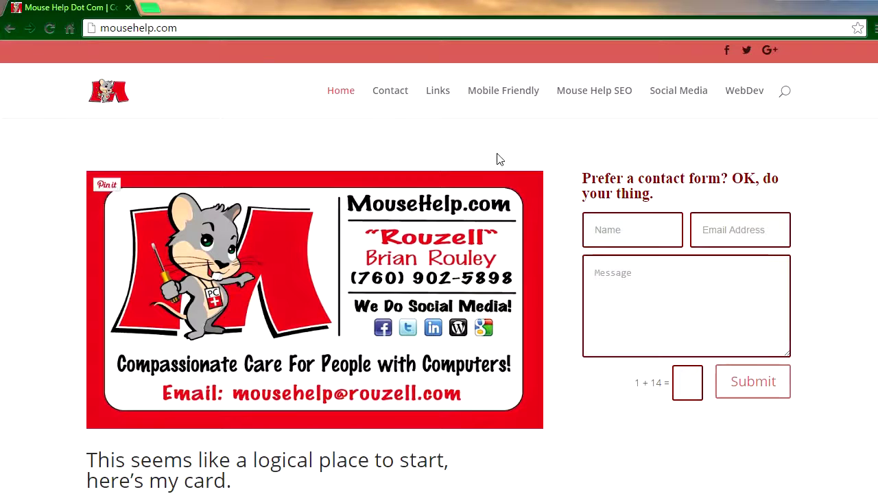
Click into the contact form's name and message boxes and move to the 1 + 14 answer box
click(594, 230)
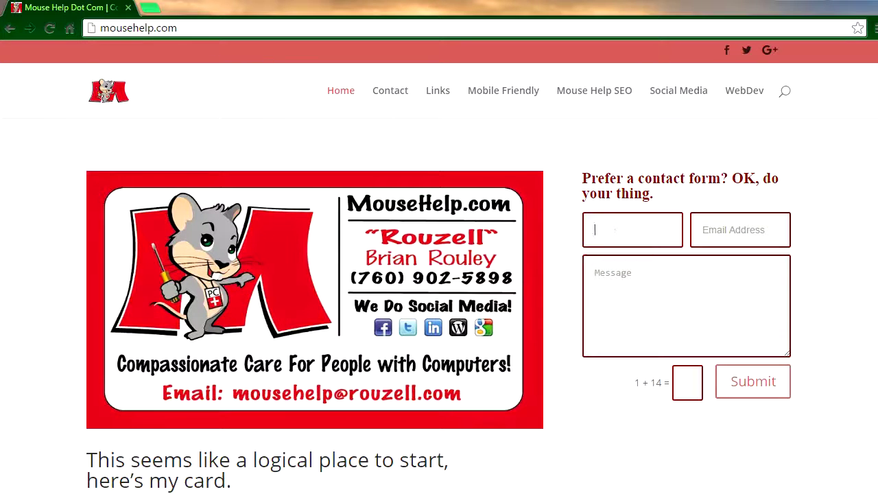
click(595, 273)
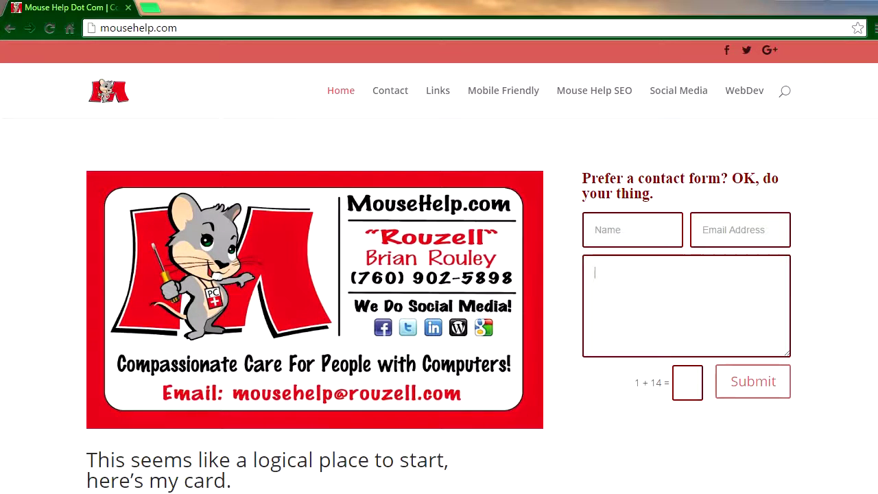
key(Tab)
Switch to the Notepad notes, briefly highlight CameraDownload in step 1, then return to Pictures
key(alt+Tab)
key(alt+Tab)
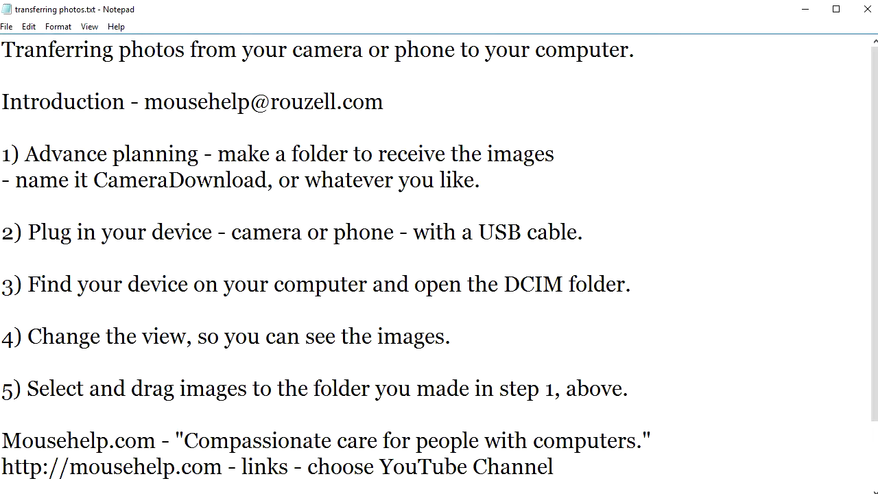
drag(268, 180, 95, 180)
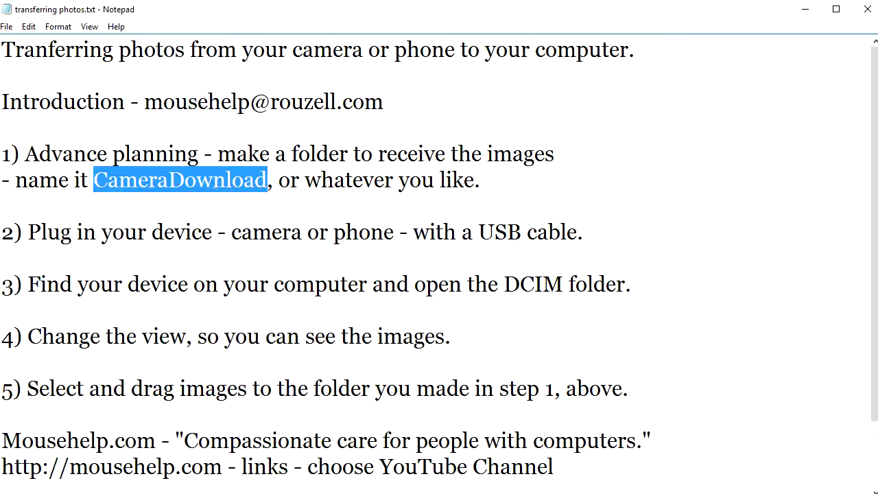
key(End)
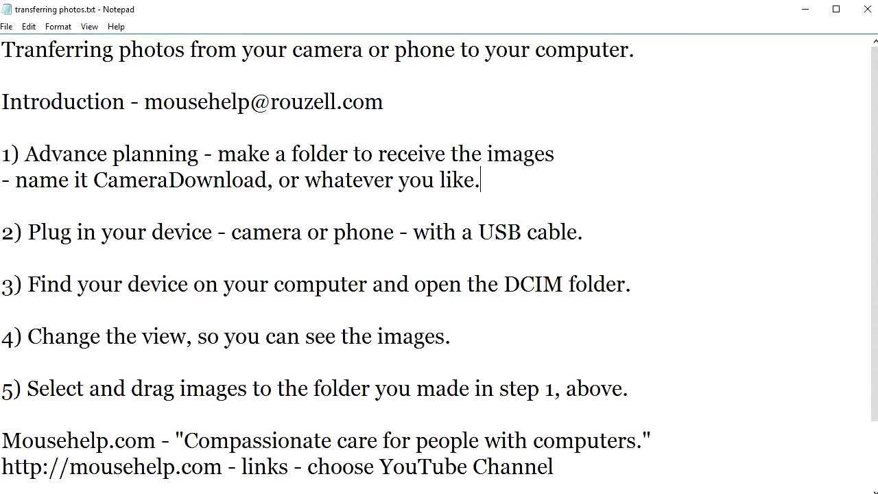
key(alt+Tab)
key(alt+Tab)
key(alt+Tab)
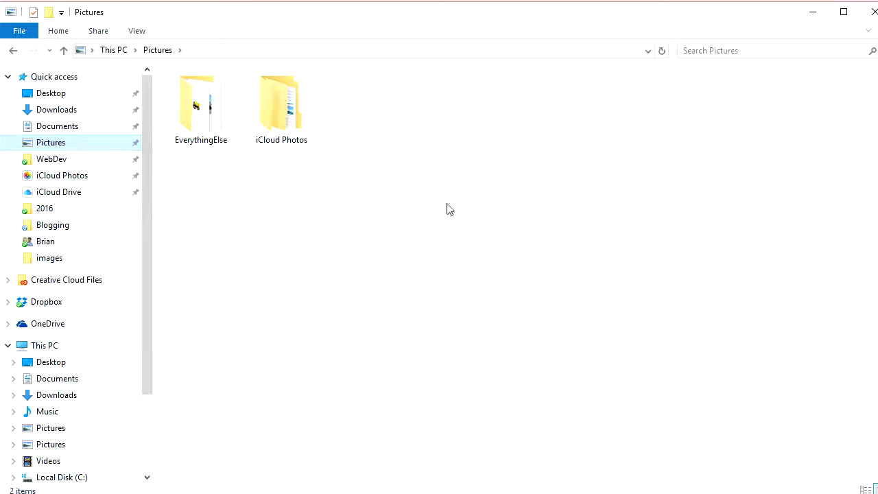
Bring up the right-click menu on the empty area of the Pictures file list
mouse_move(201, 115)
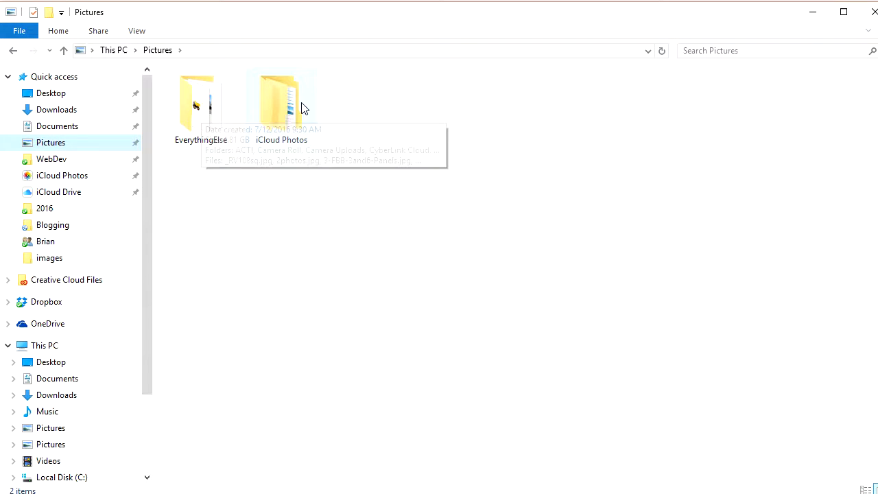
click(401, 118)
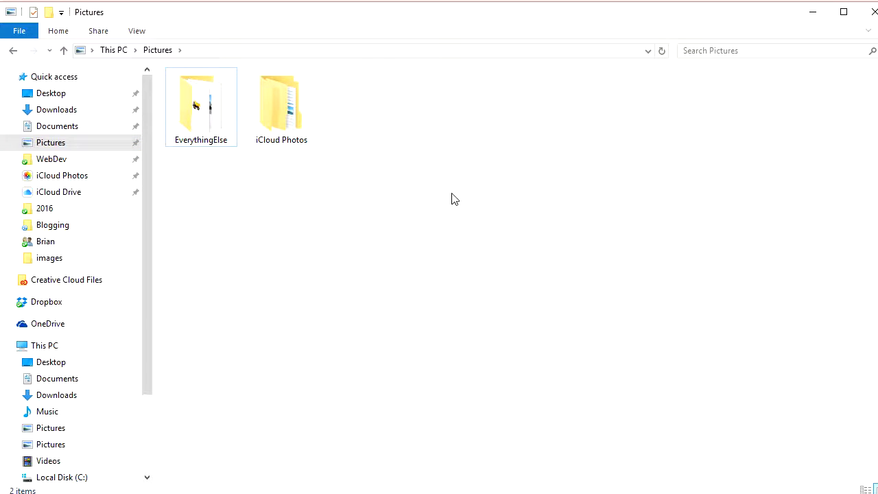
right_click(376, 122)
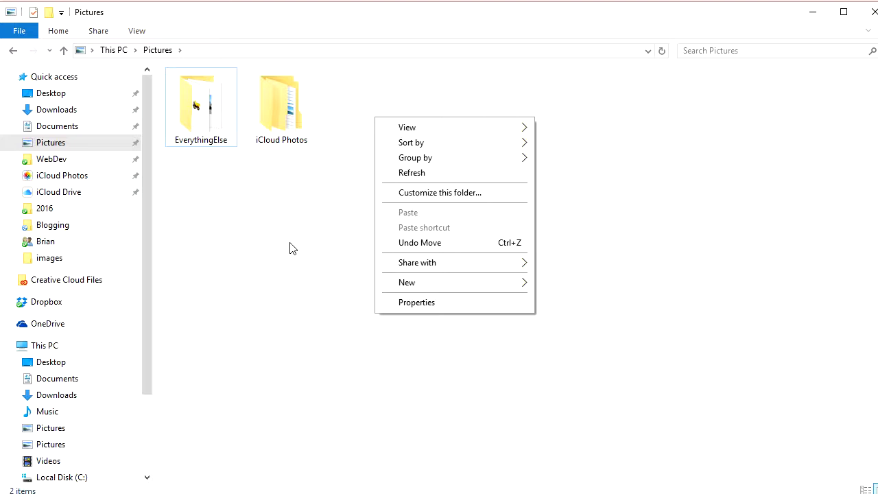
click(677, 354)
right_click(394, 187)
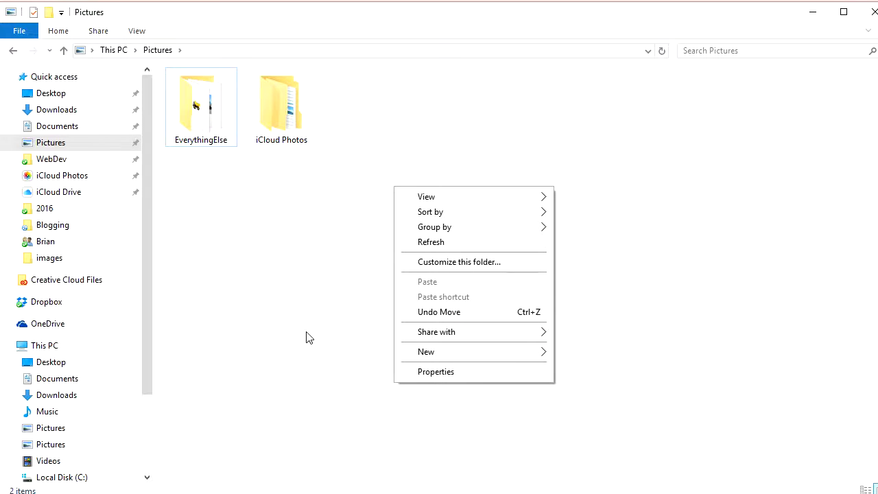
click(308, 355)
right_click(169, 54)
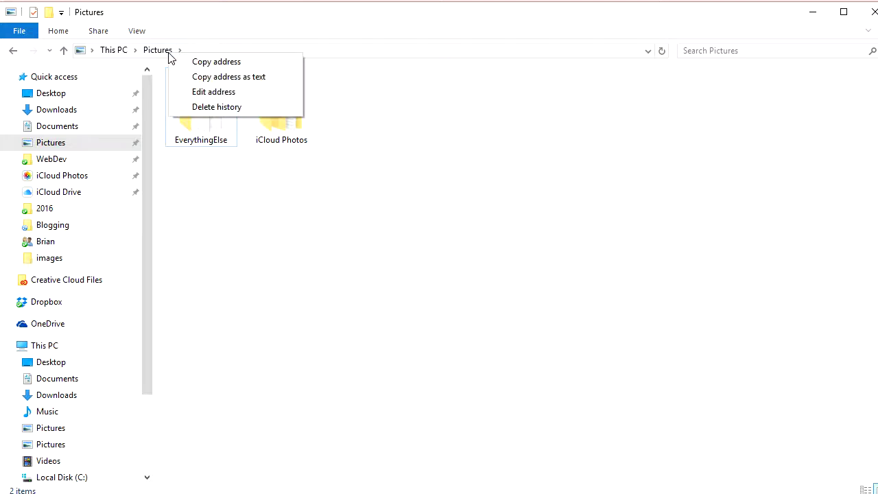
click(223, 248)
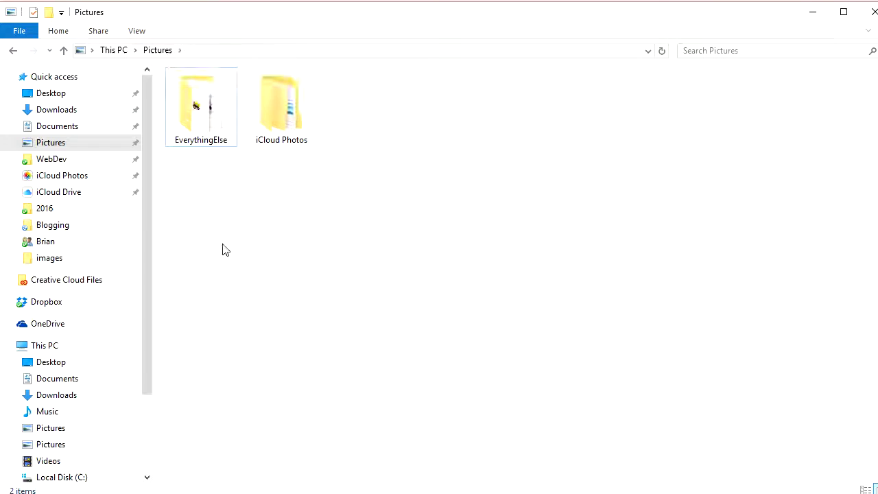
right_click(161, 170)
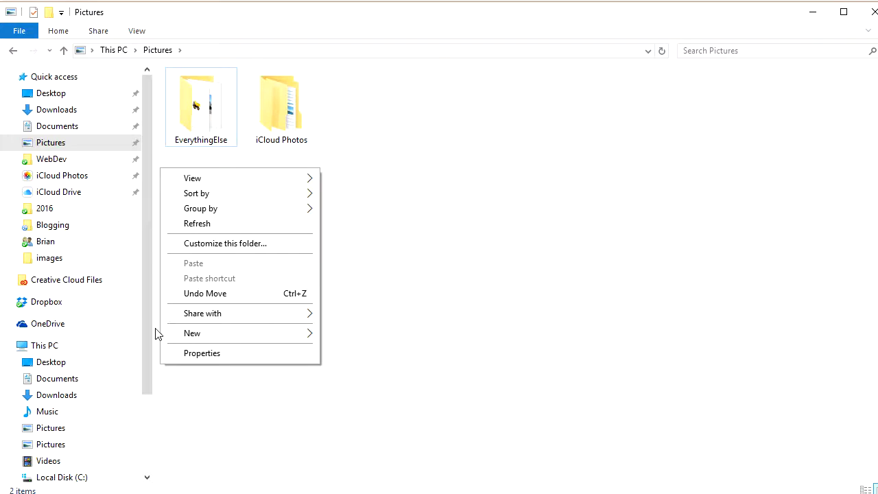
Create a new folder in Pictures named CameraDownload, then switch back to Notepad
mouse_move(298, 337)
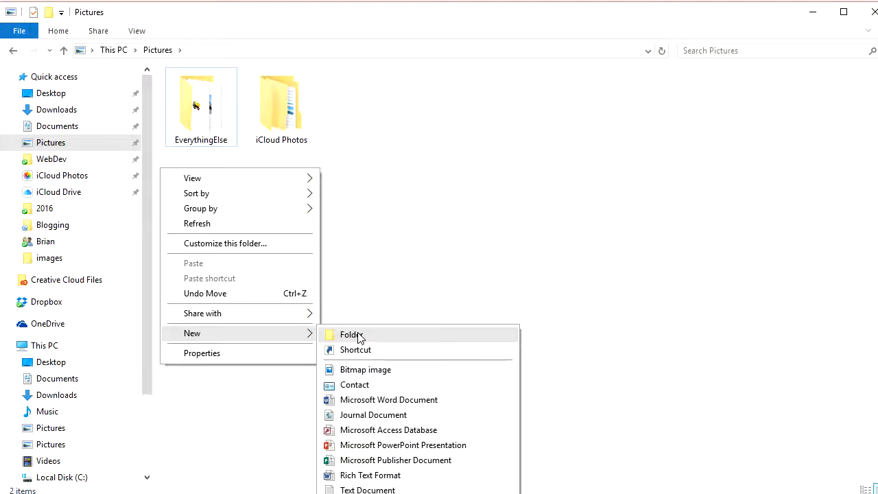
click(436, 341)
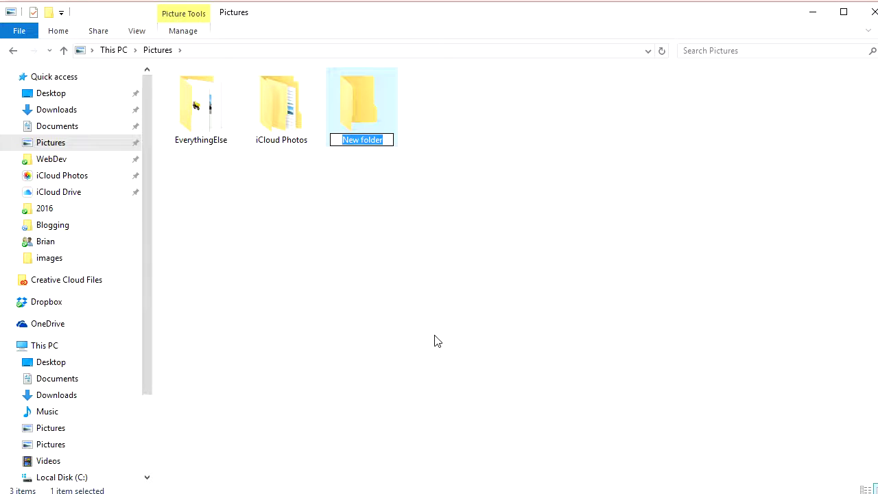
text(Camer)
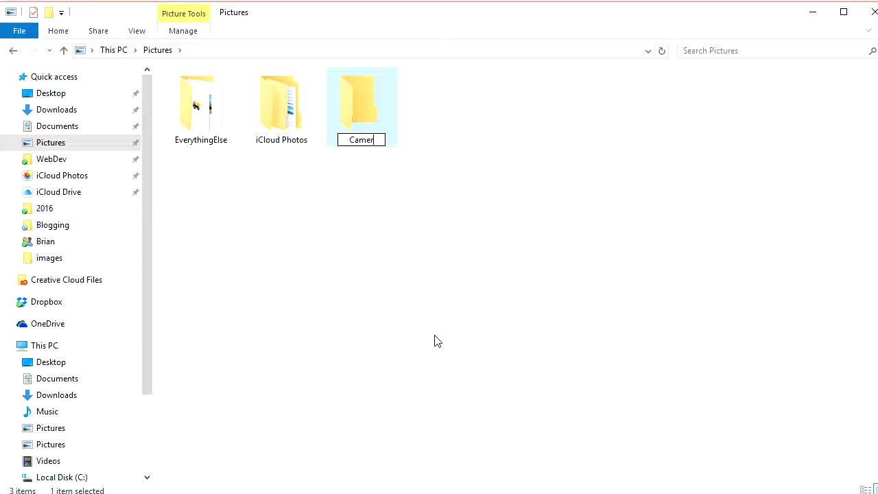
text(aDownloads)
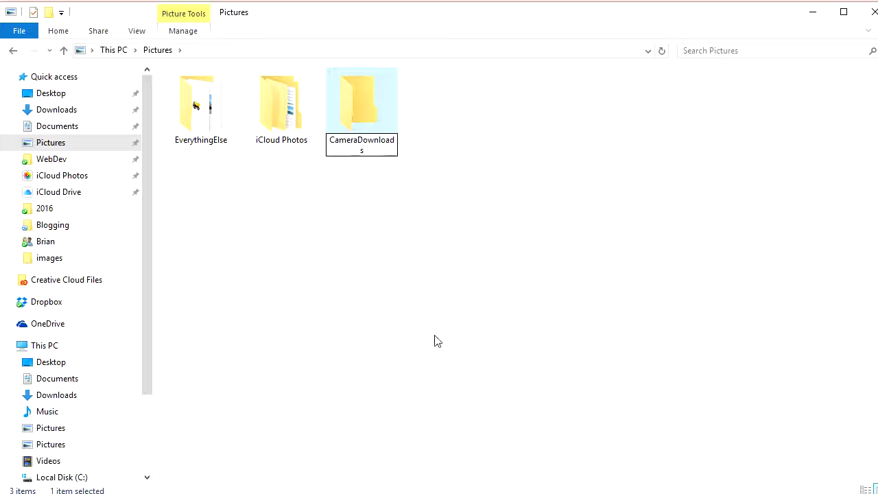
key(BackSpace)
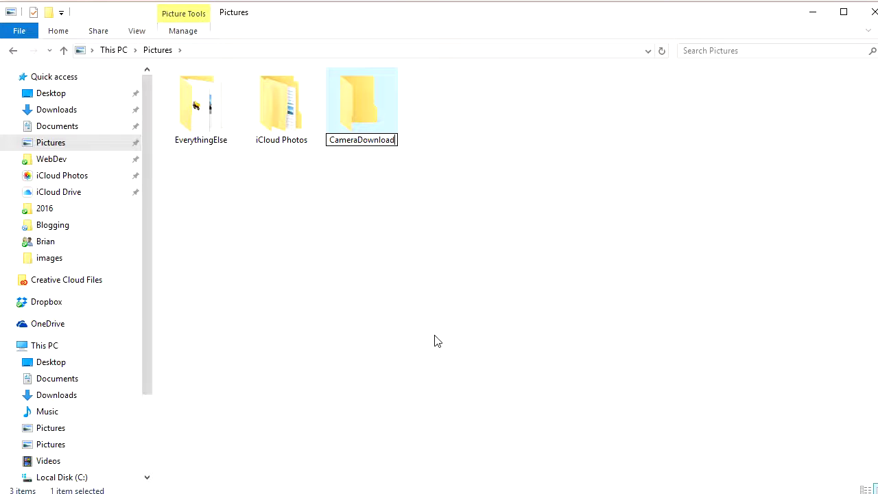
key(Return)
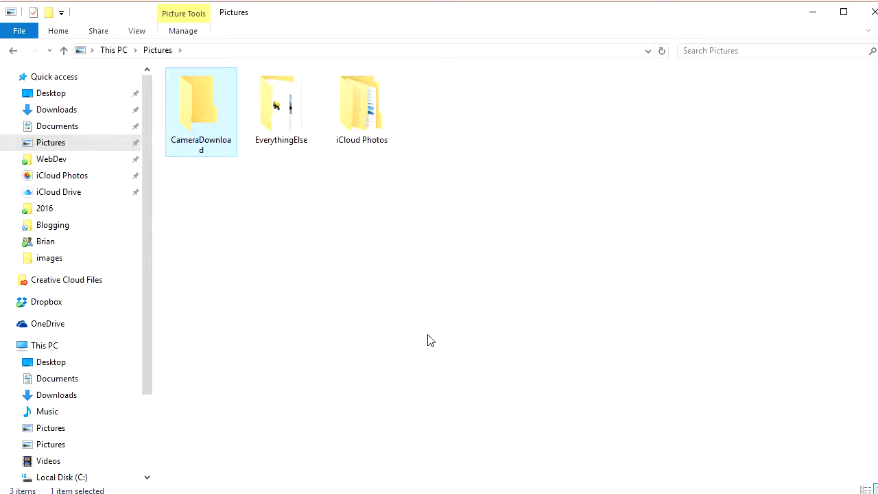
key(alt+Tab)
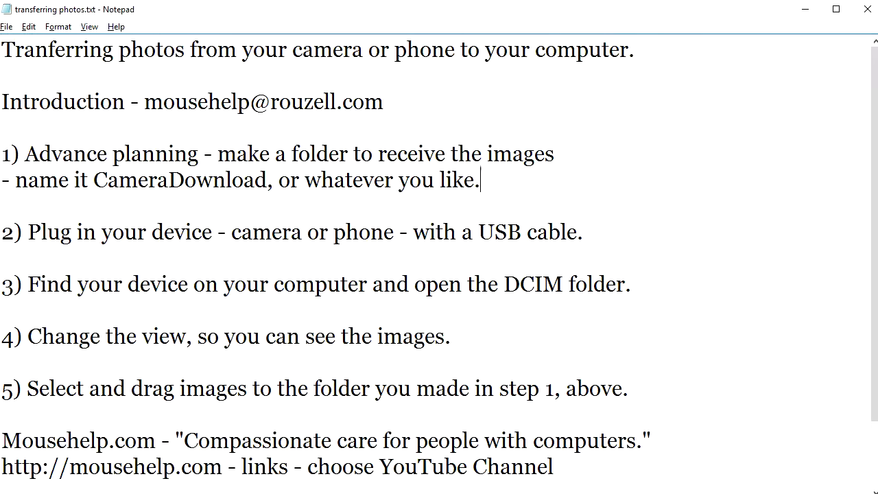
Go to This PC and open the SAMSUNG-SM-G920V phone, which shows 0 items
key(alt+Tab)
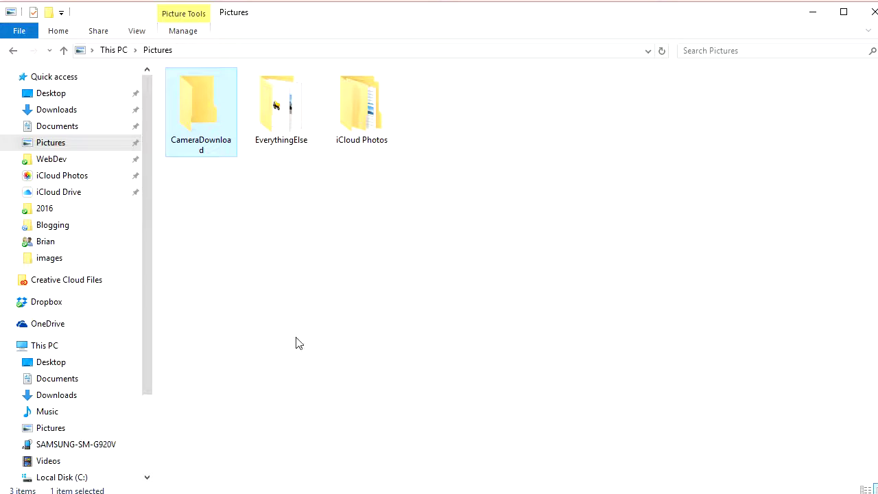
click(56, 349)
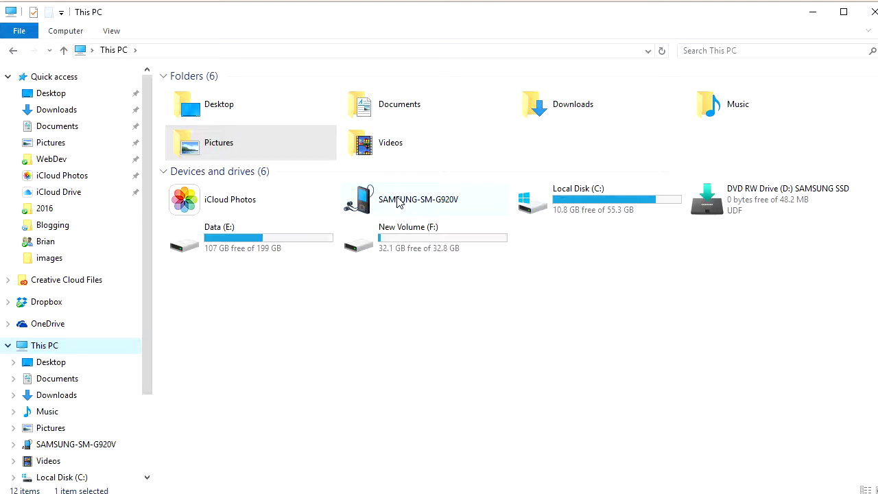
click(412, 263)
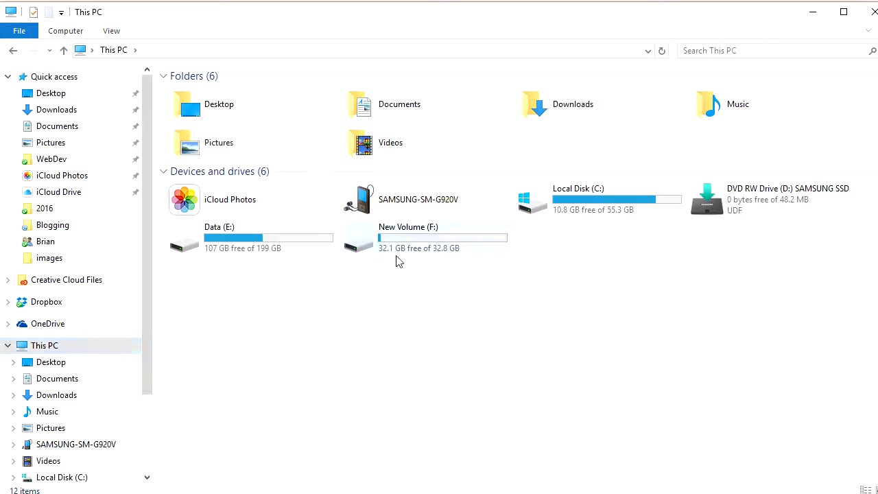
double_click(371, 203)
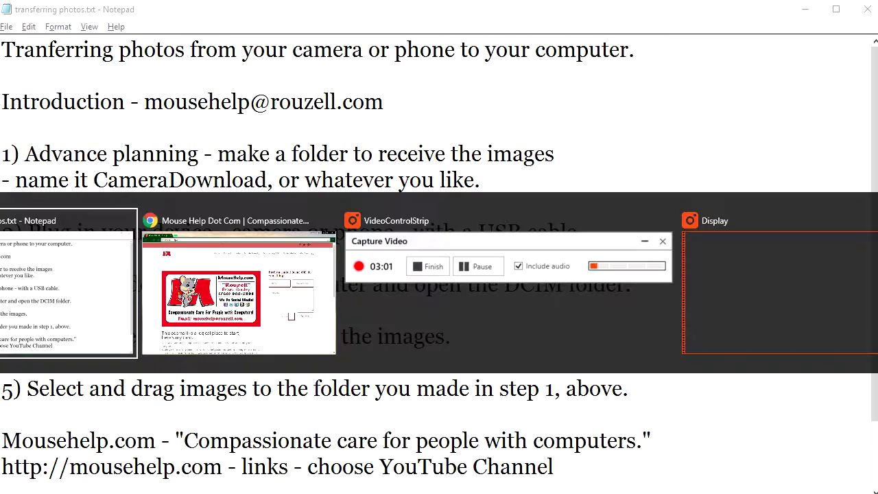
Add a Windows-E line after step 1 about holding the Windows key and typing 'e', then press Win+E
key(Tab)
key(Tab)
key(Tab)
key(Tab)
key(alt+Tab)
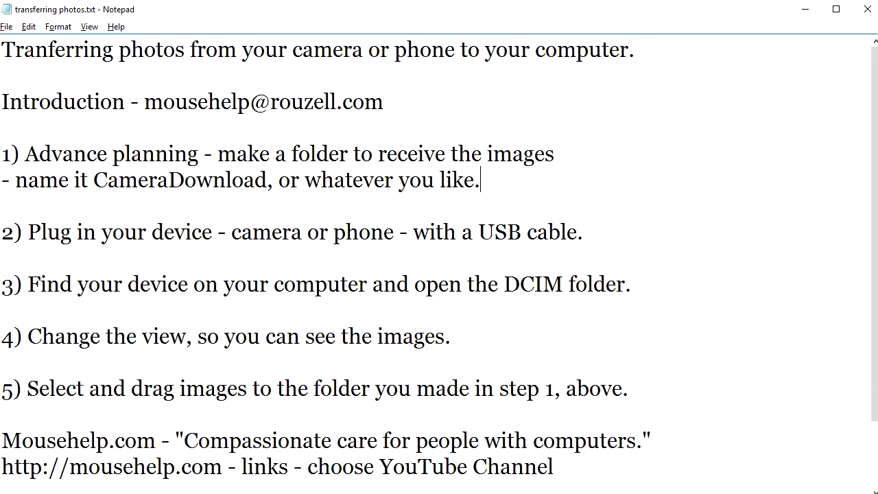
key(Return)
key(Return)
text(Window)
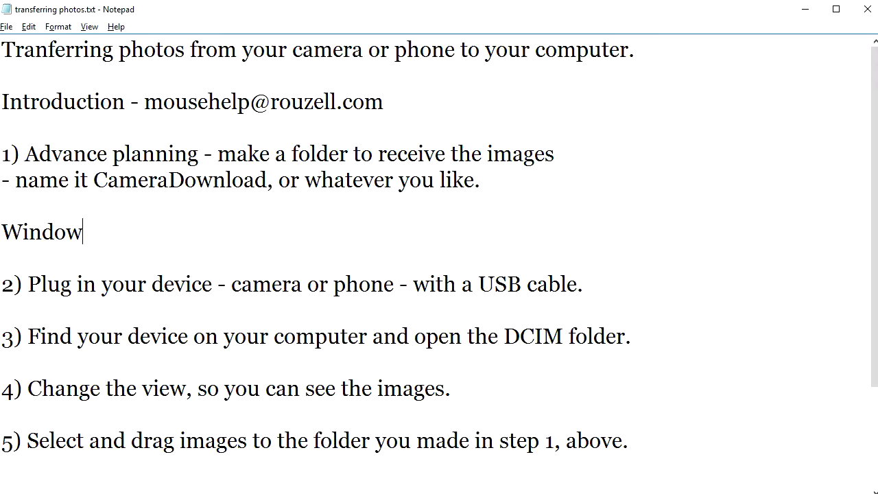
text(s-E - hold d)
text(own your )
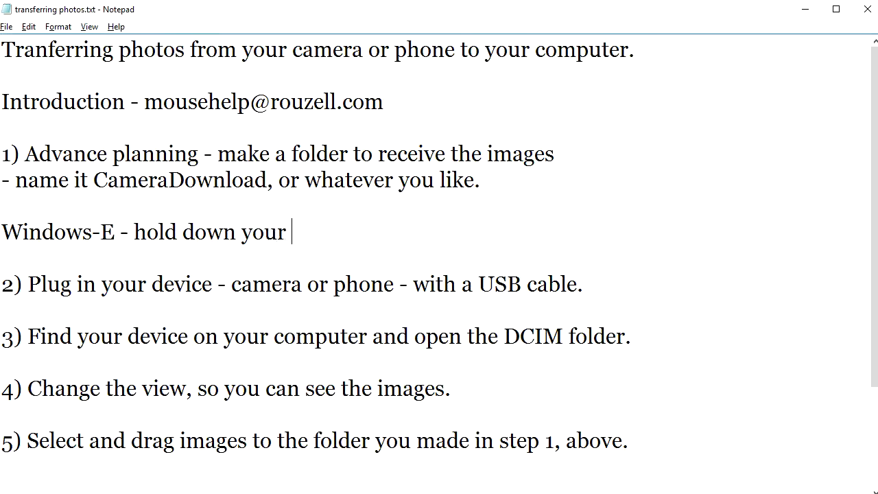
text(windows key and)
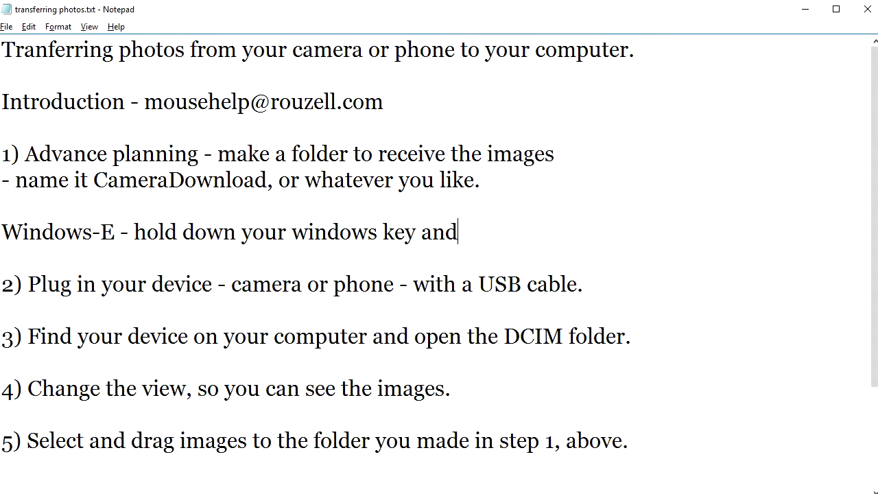
text( type the letter)
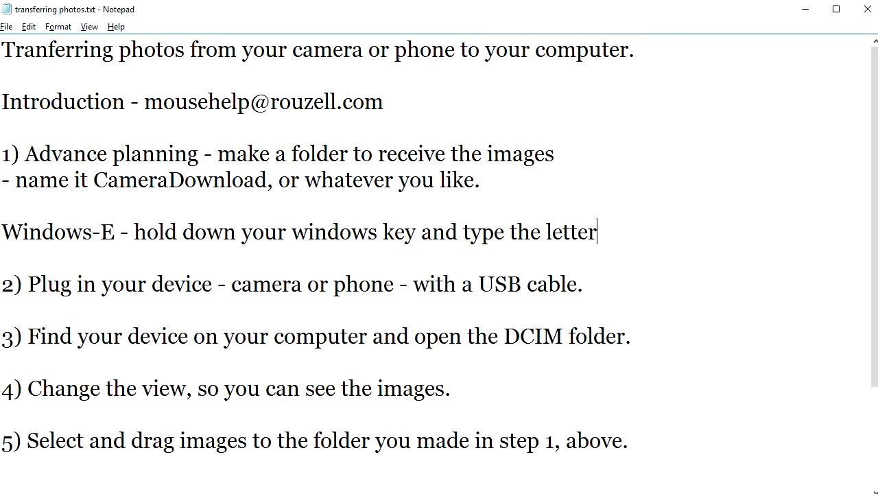
text(, "e" on your ke)
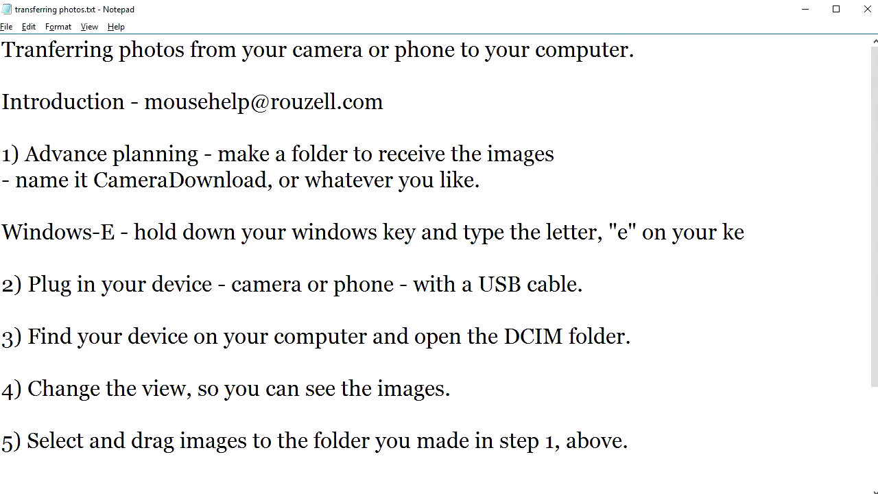
text(yboard.)
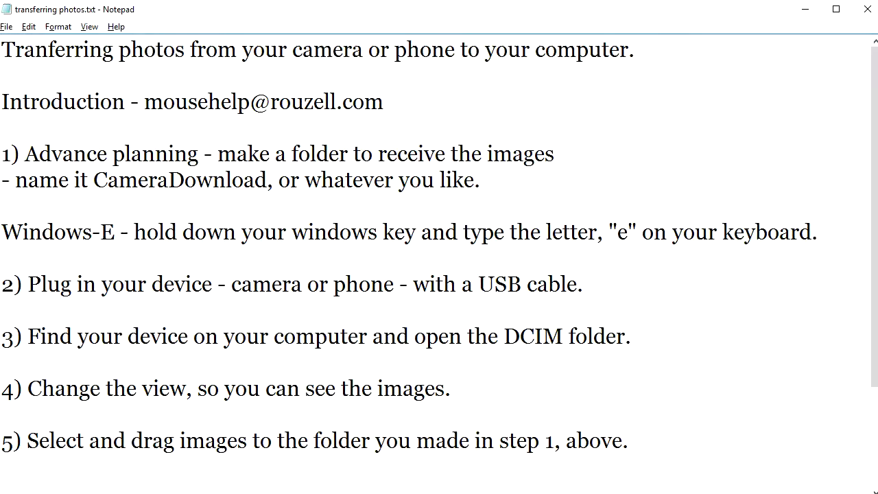
key(super+e)
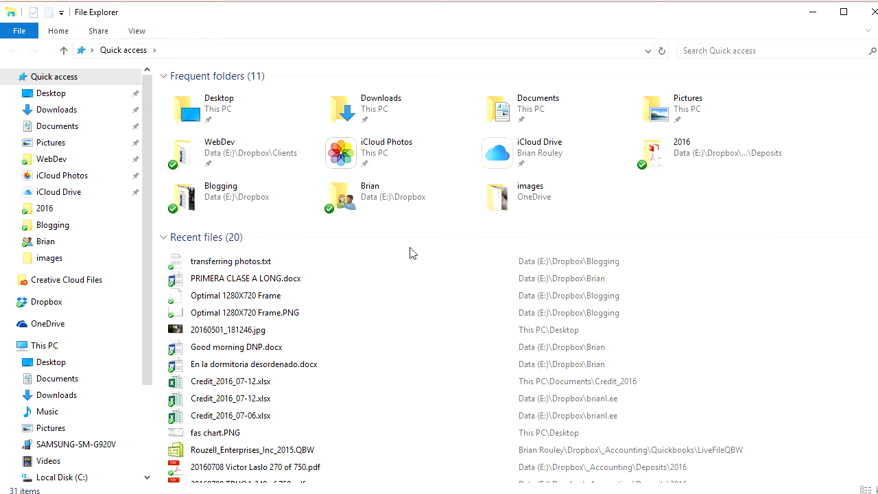
Navigate to the SAMSUNG-SM-G920V phone's Phone storage through the navigation pane tree
click(59, 346)
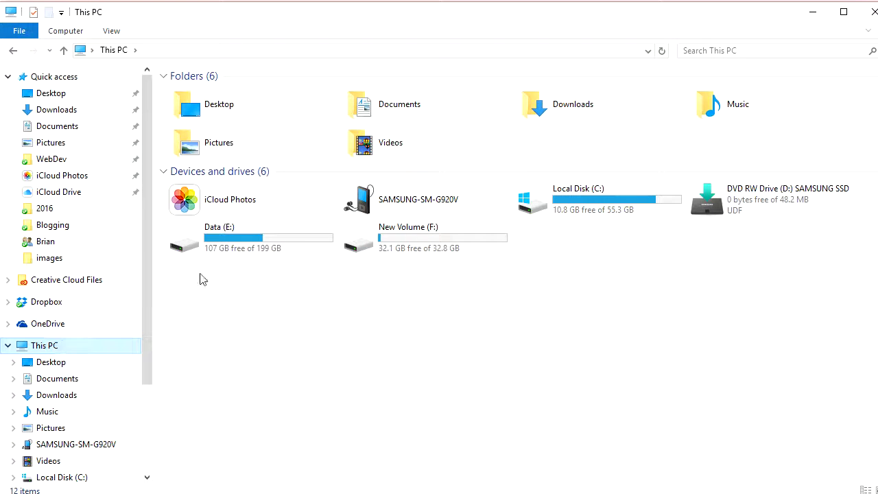
double_click(371, 199)
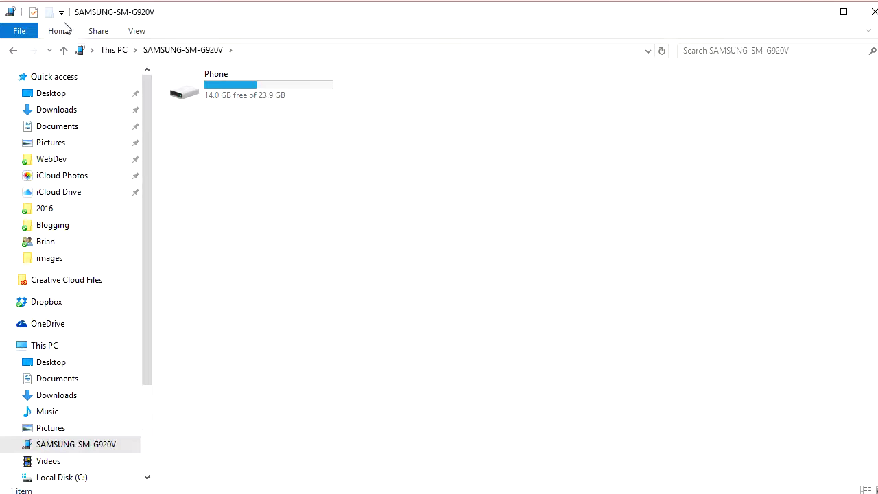
click(16, 50)
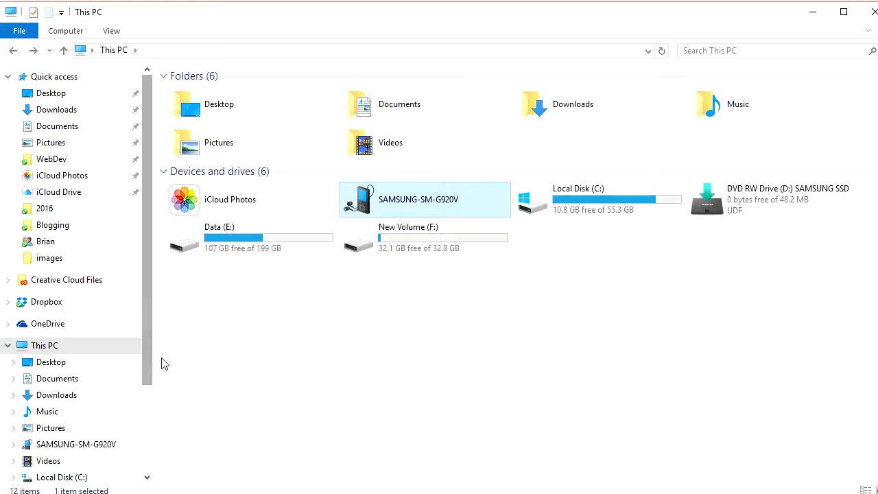
click(13, 446)
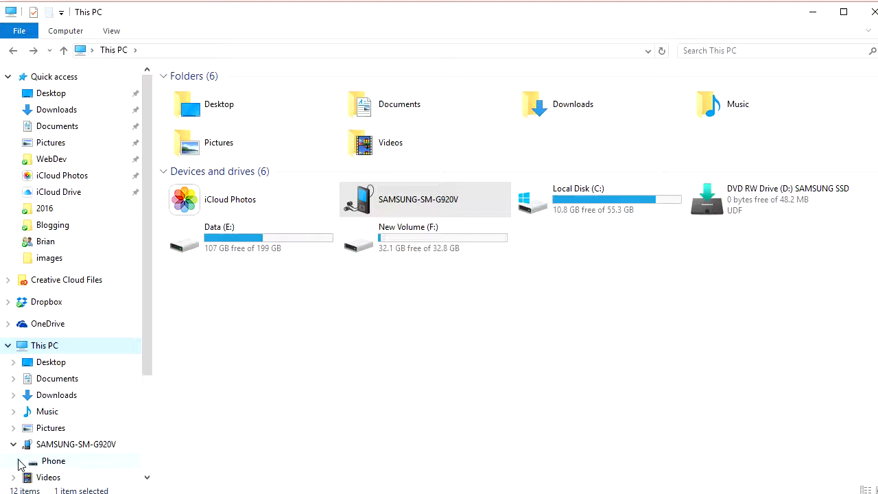
click(20, 464)
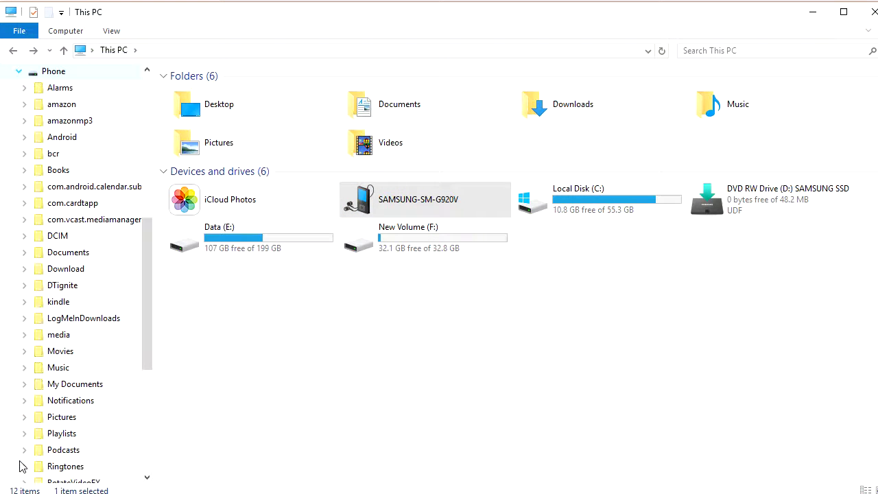
click(51, 73)
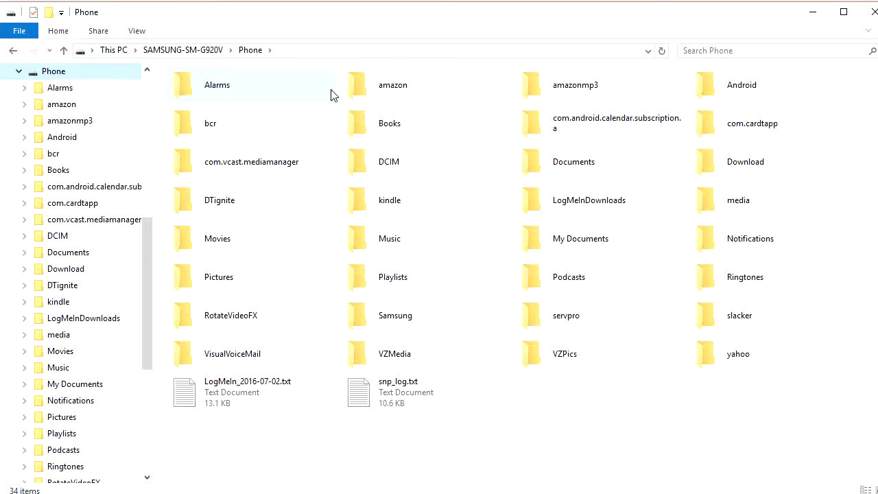
Open DCIM, confirm the 100ANDRO folder is empty, and return to DCIM
click(387, 165)
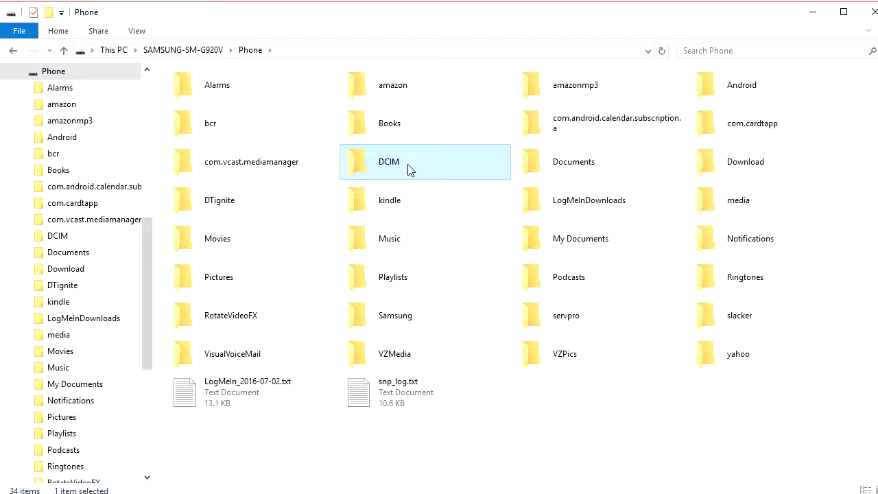
double_click(412, 169)
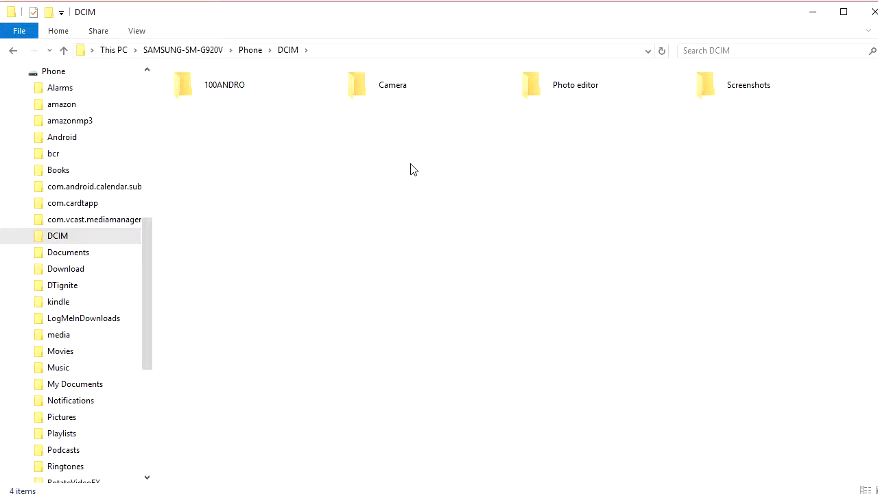
click(190, 87)
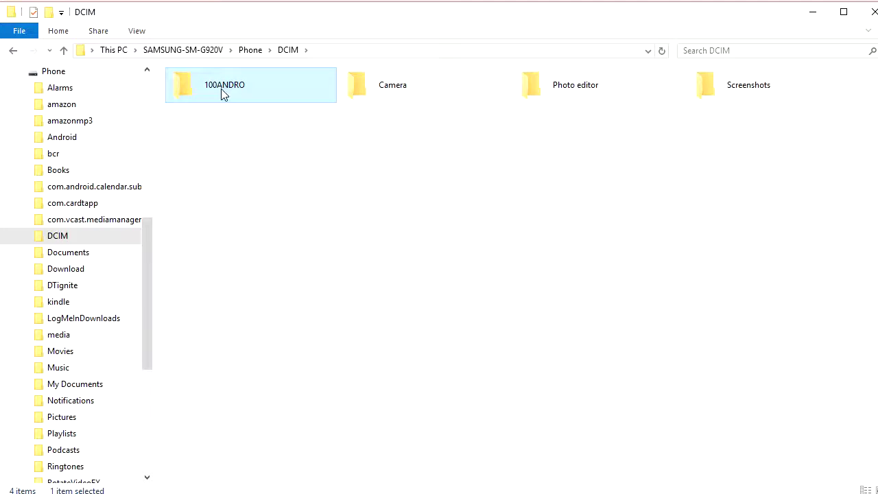
double_click(186, 93)
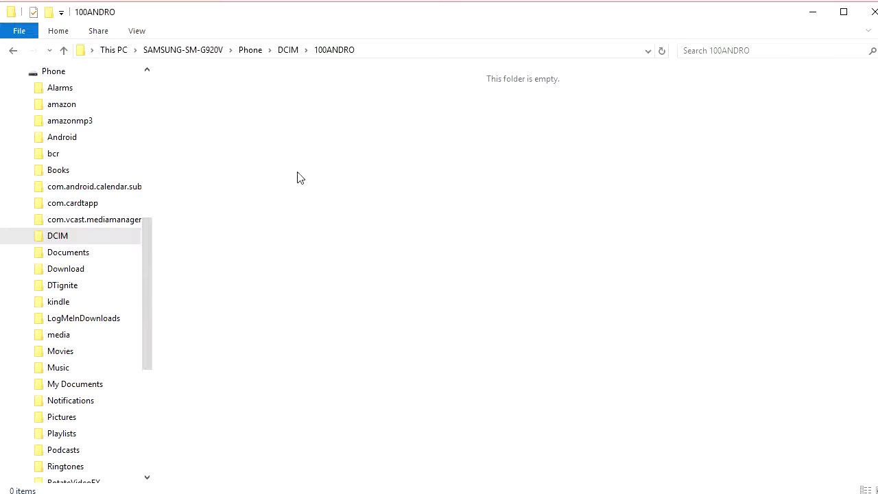
click(289, 50)
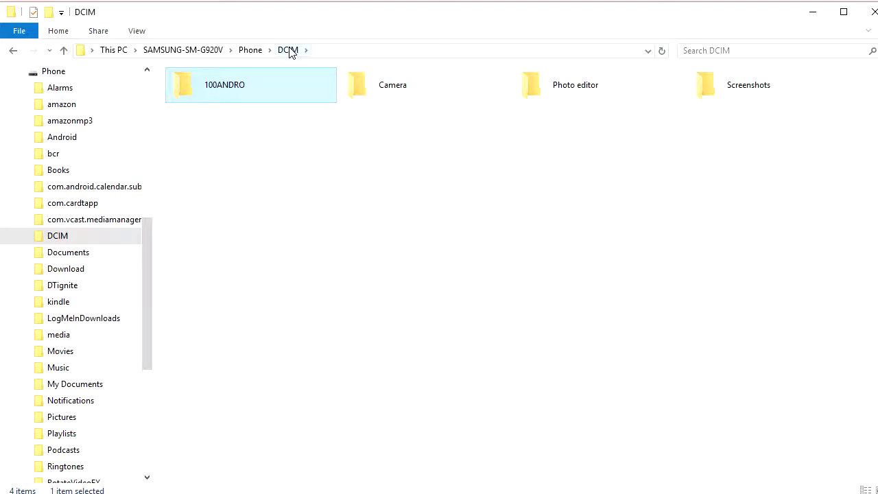
Open the Camera folder and display its photos as extra large icons
double_click(360, 84)
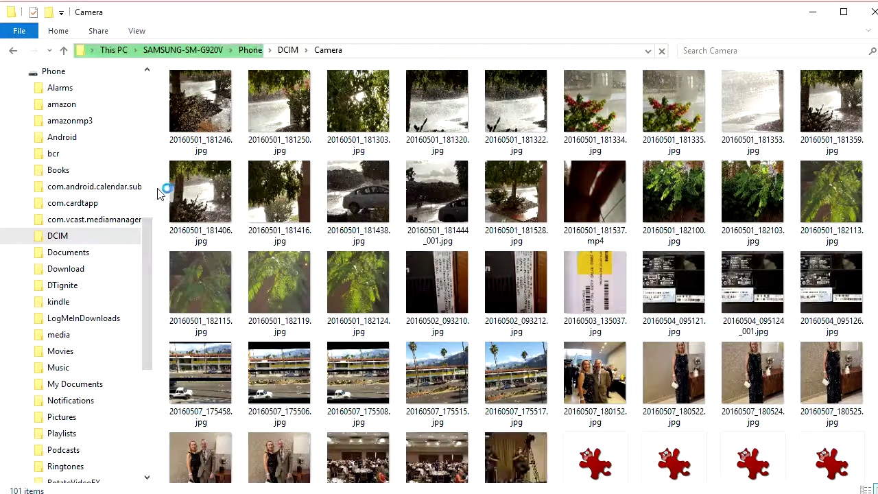
right_click(158, 108)
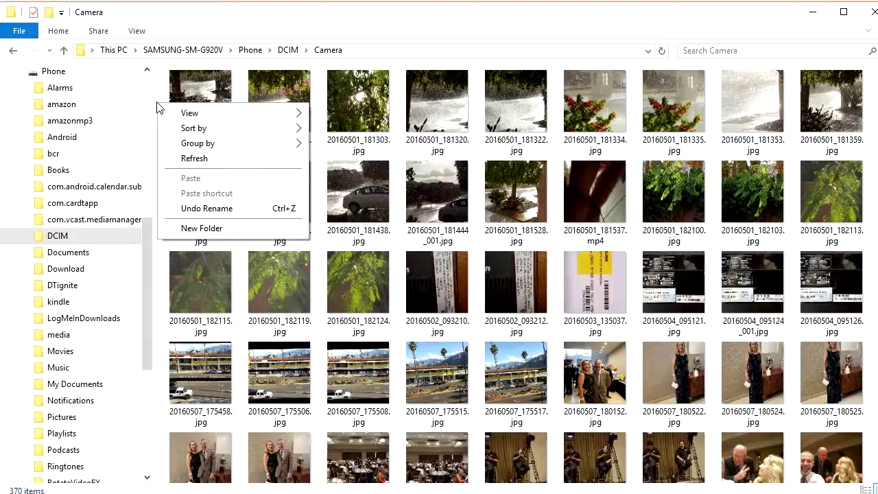
mouse_move(264, 116)
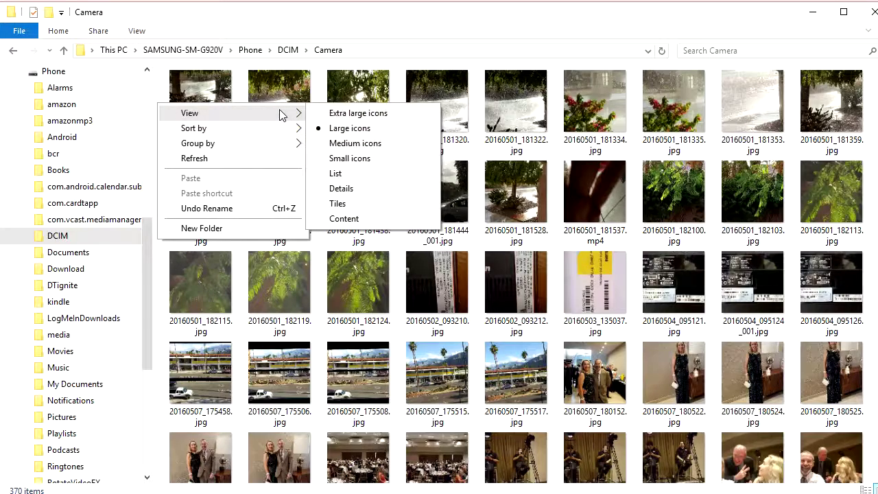
click(362, 114)
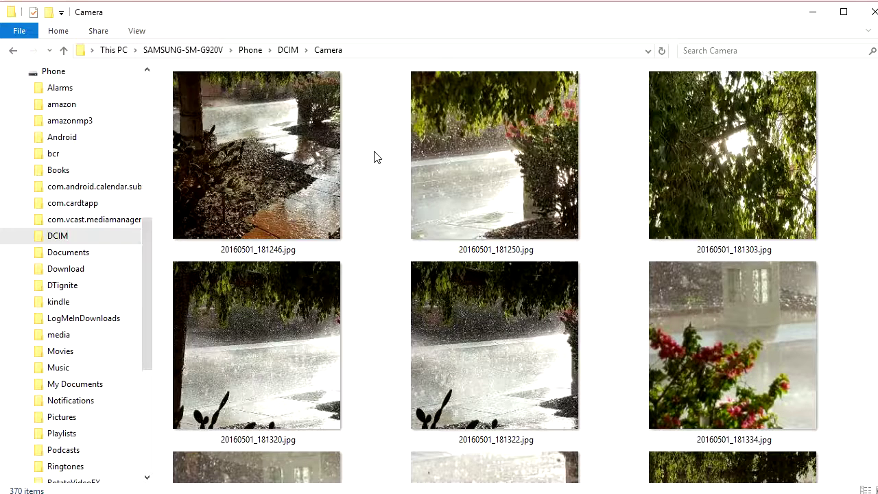
Switch the Camera folder view back to large icons
right_click(157, 103)
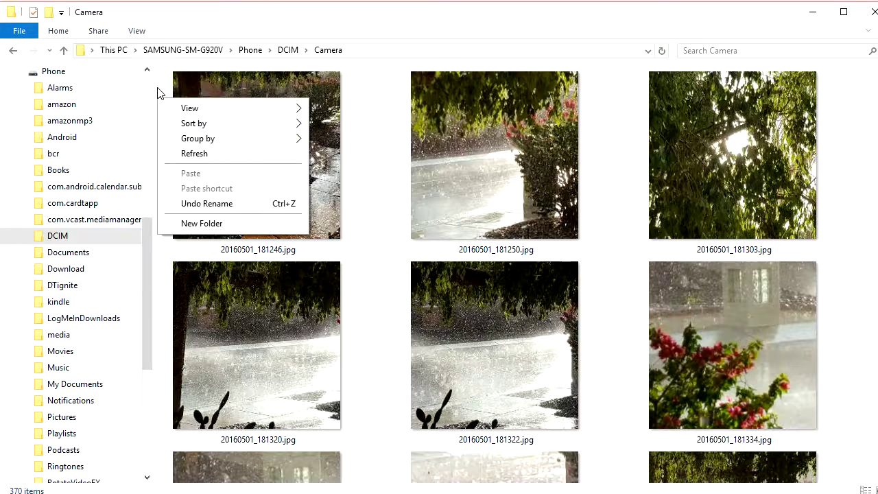
right_click(158, 89)
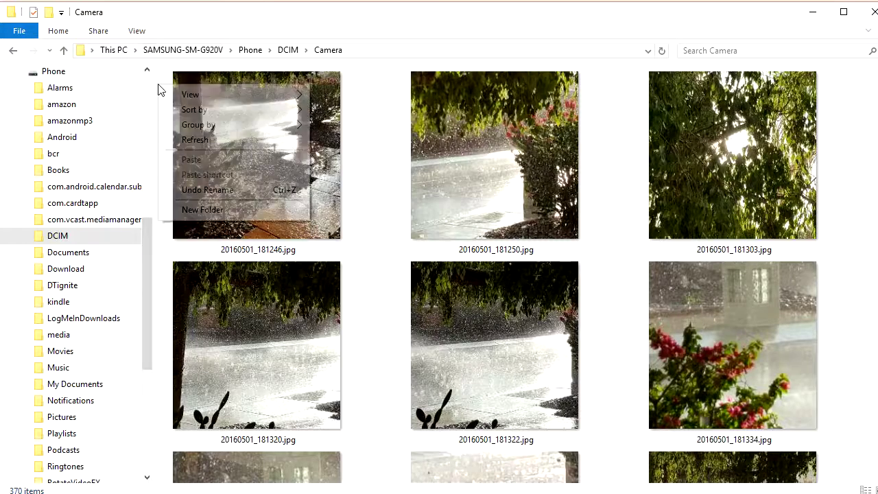
click(164, 252)
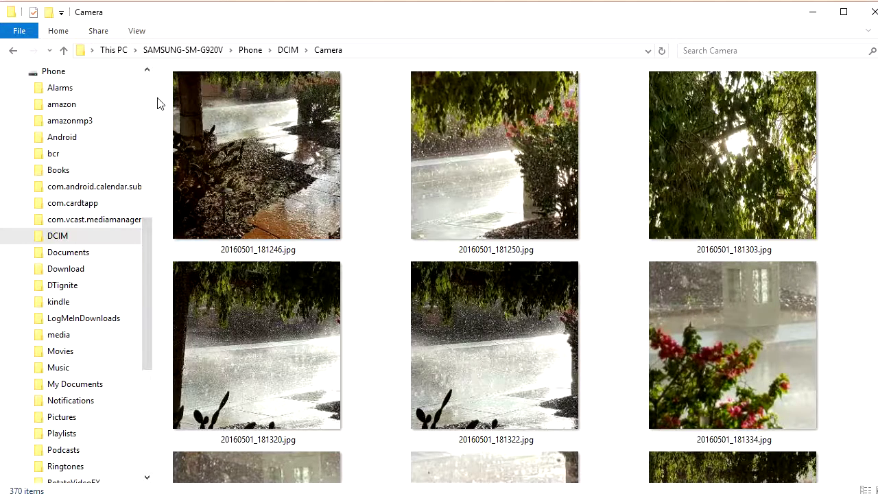
right_click(158, 101)
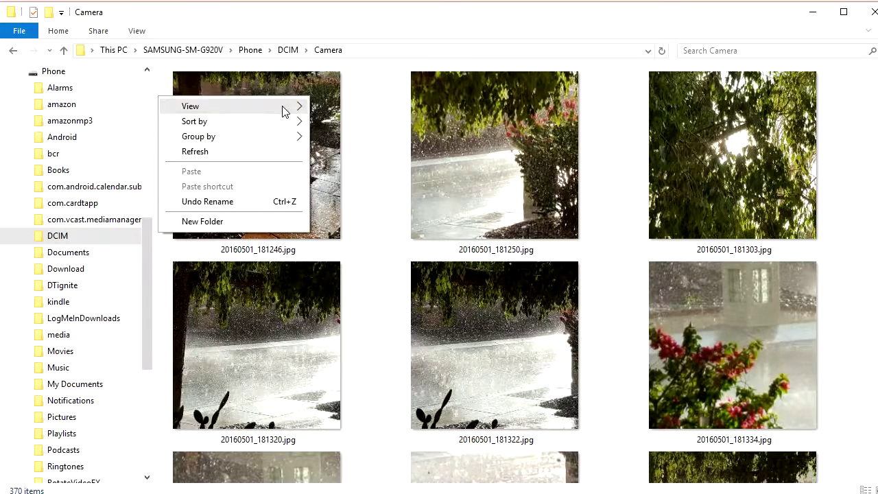
mouse_move(286, 111)
click(357, 121)
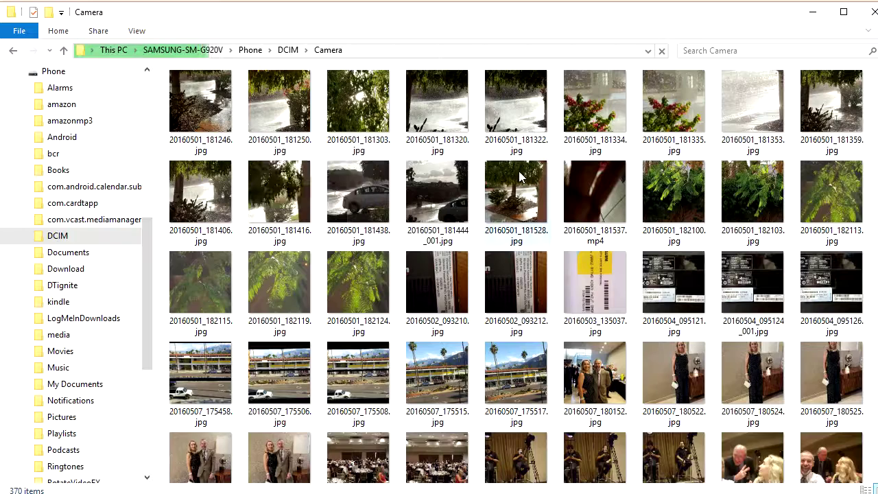
click(148, 88)
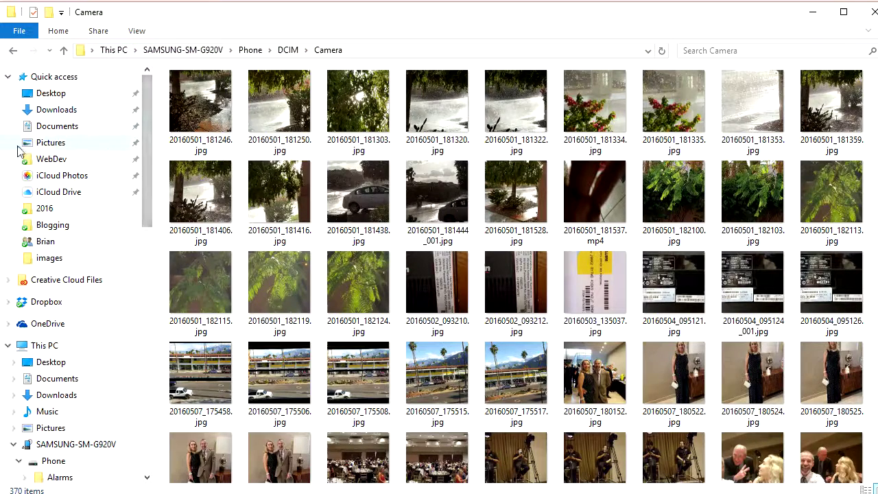
click(47, 143)
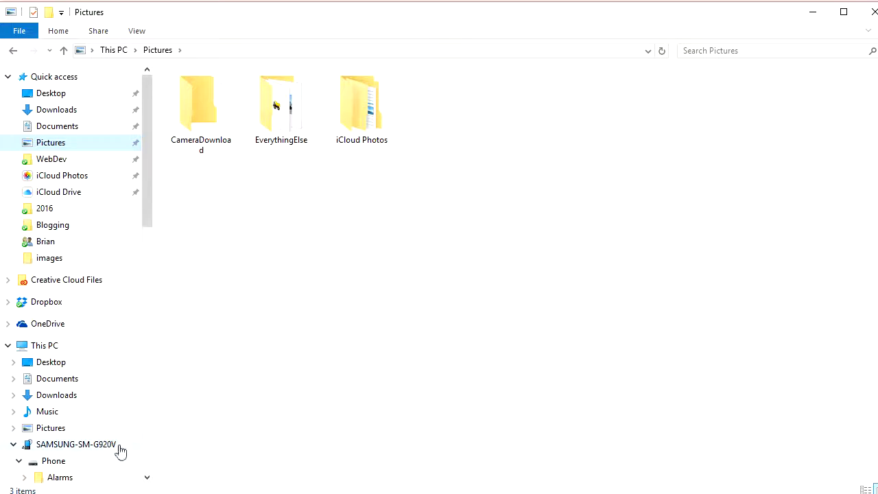
scroll(65, 466, down, 3)
scroll(60, 450, down, 3)
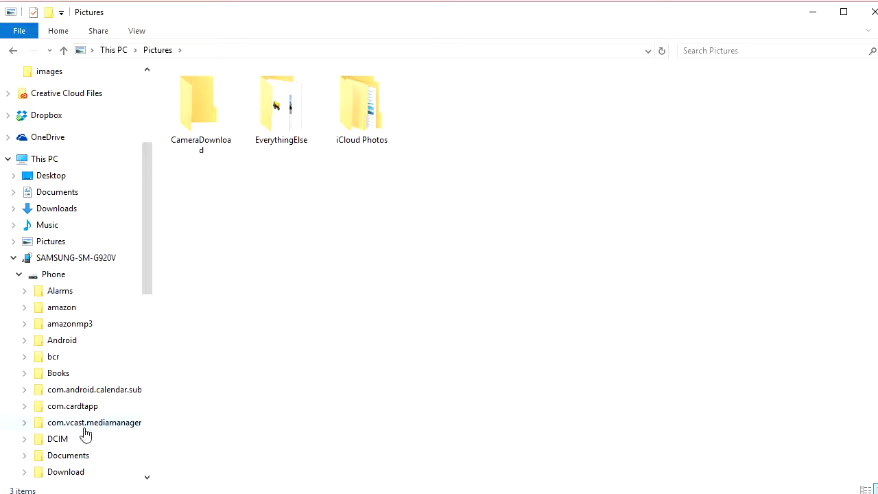
click(72, 441)
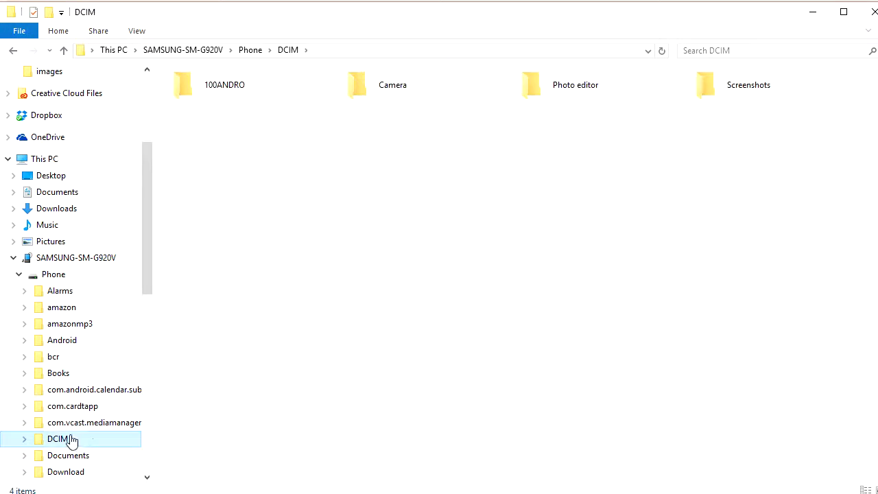
double_click(369, 87)
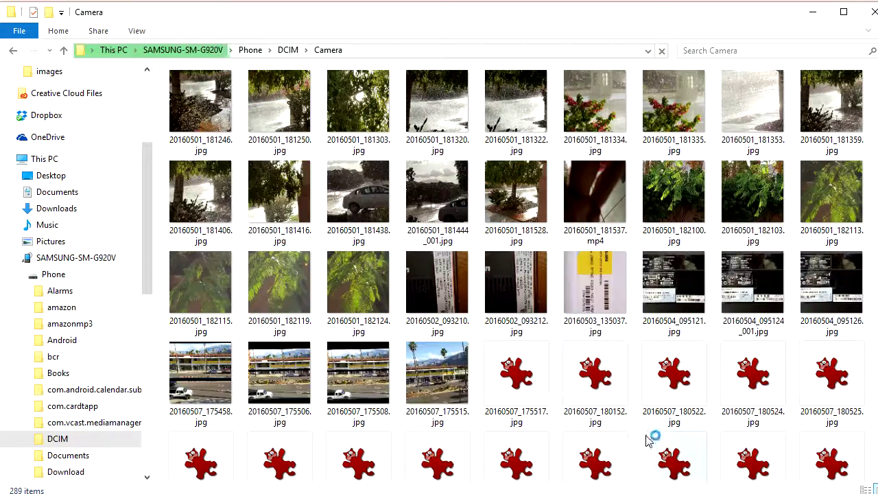
Select photos 20160501_181250, 20160501_181334 and 20160501_181528 together in the Camera folder
click(280, 130)
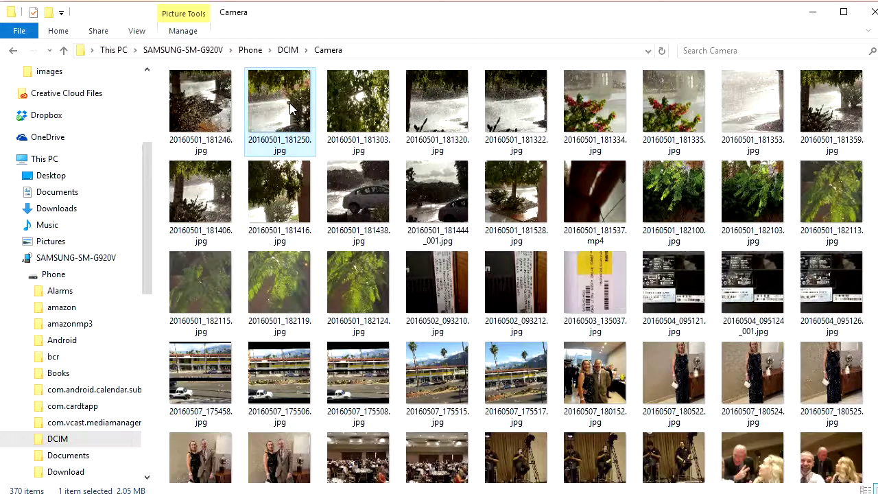
drag(285, 103, 289, 109)
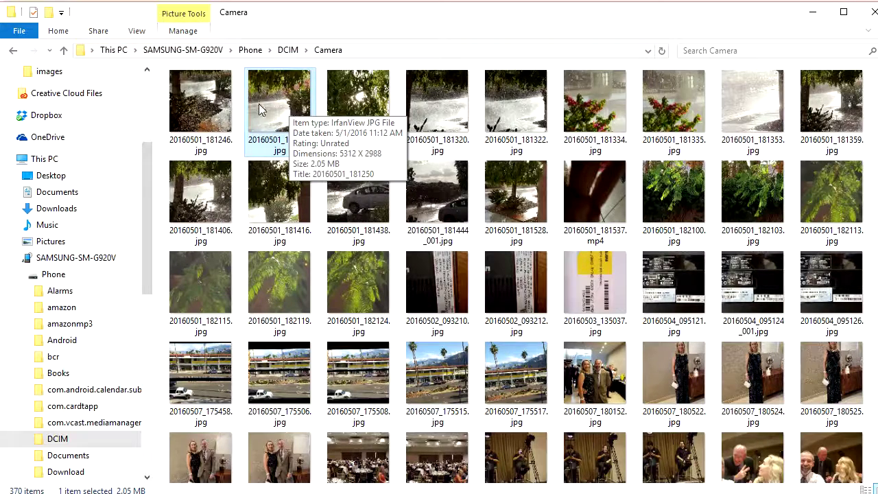
ctrl+click(589, 106)
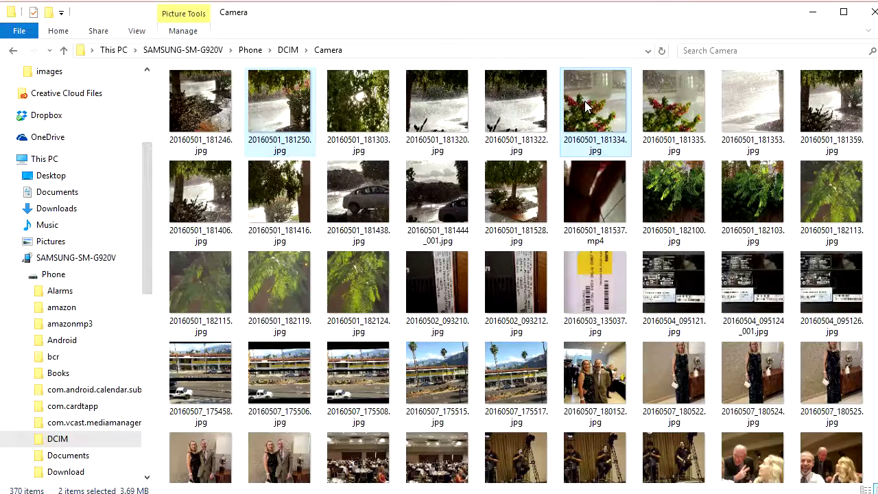
ctrl+click(520, 200)
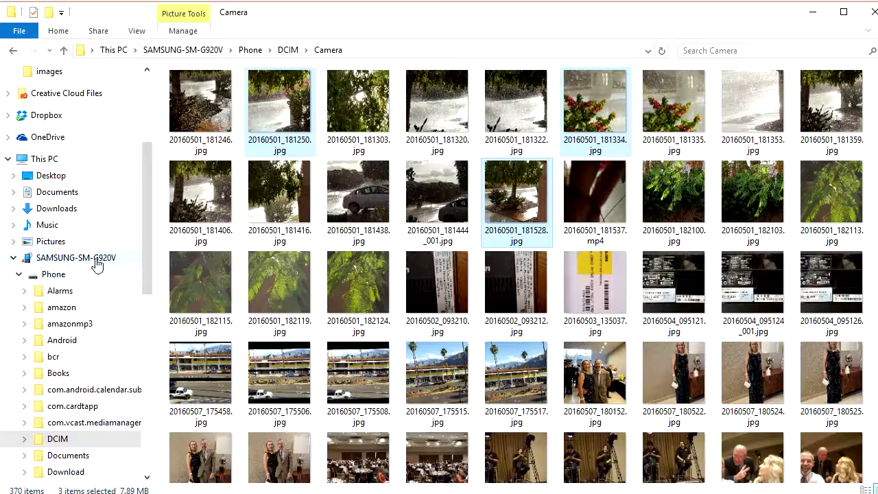
Expand Pictures in the navigation pane and drag the three selected photos onto CameraDownload
click(14, 242)
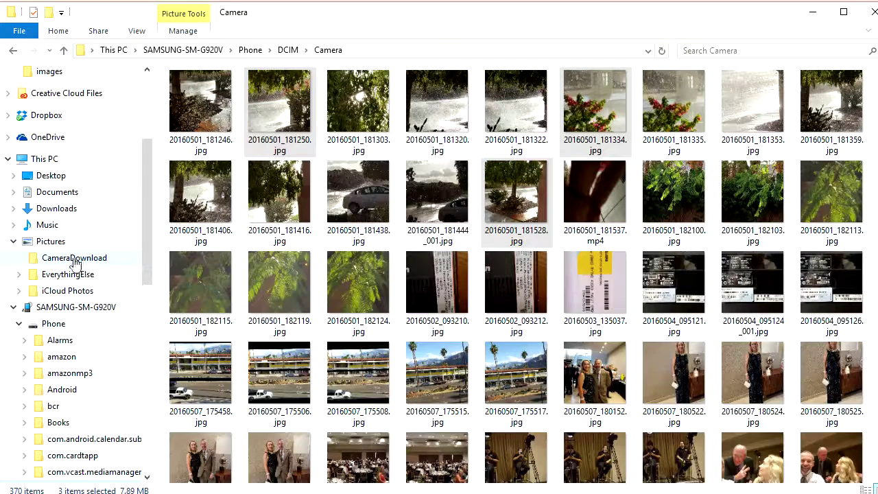
click(13, 242)
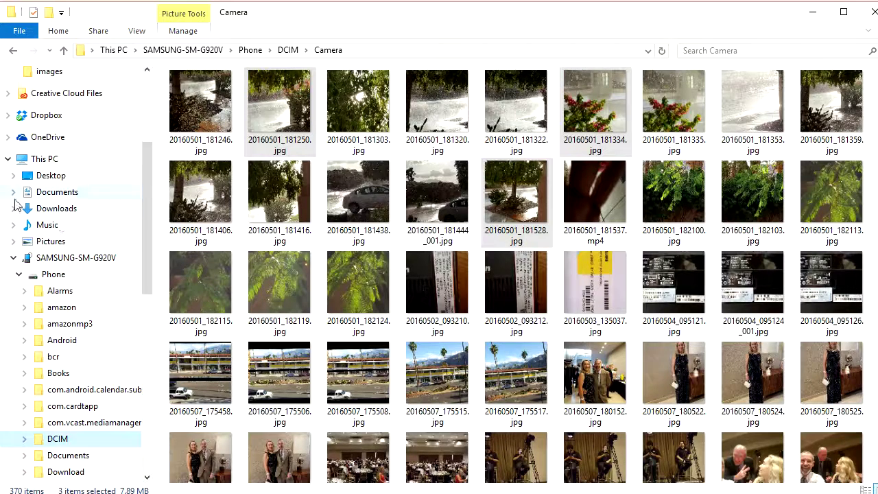
click(14, 241)
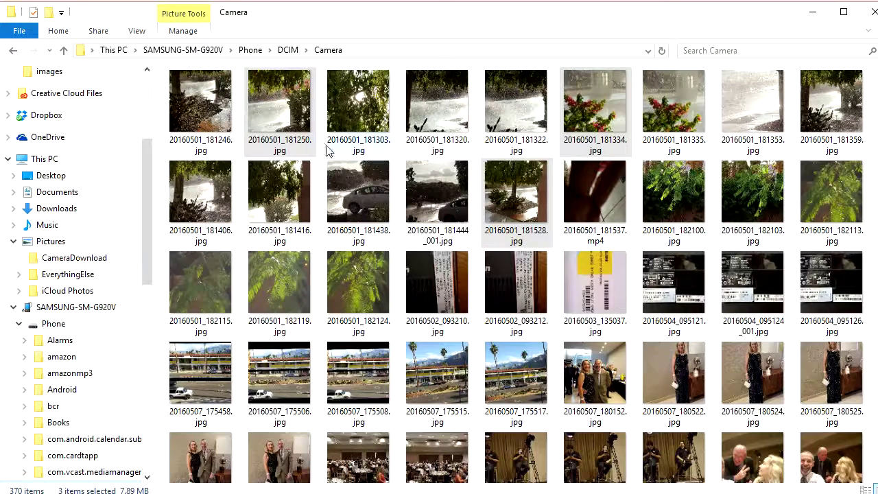
mouse_move(278, 83)
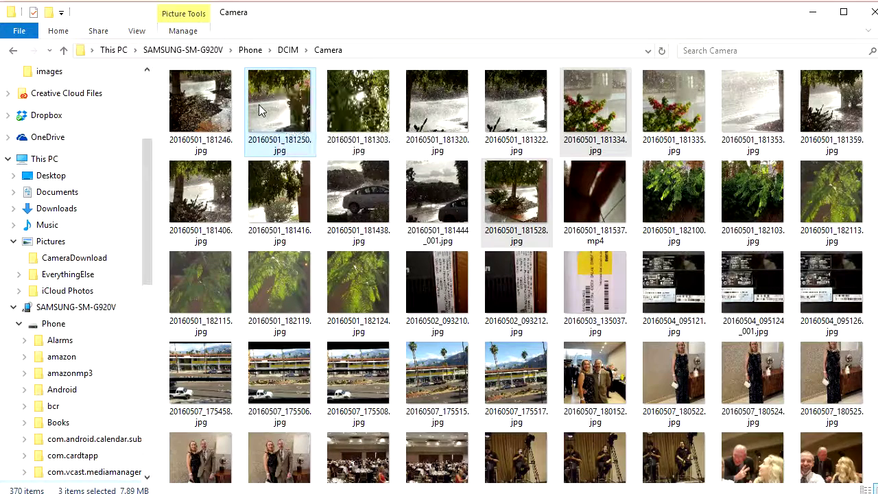
drag(259, 104, 58, 263)
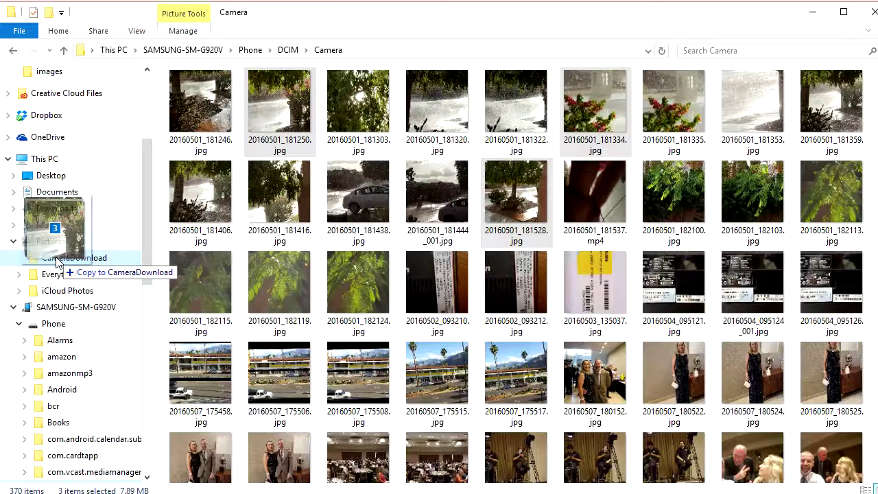
drag(57, 263, 59, 264)
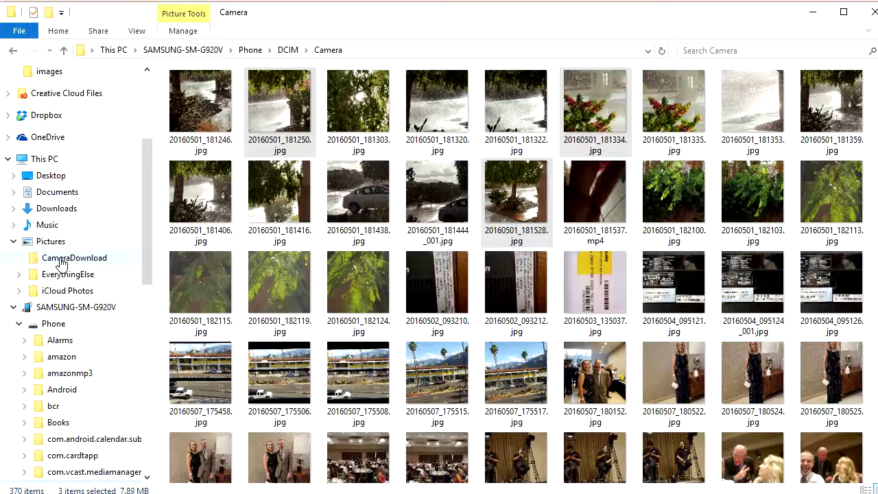
Open CameraDownload, view the first copied photo, then close the Explorer window
click(62, 260)
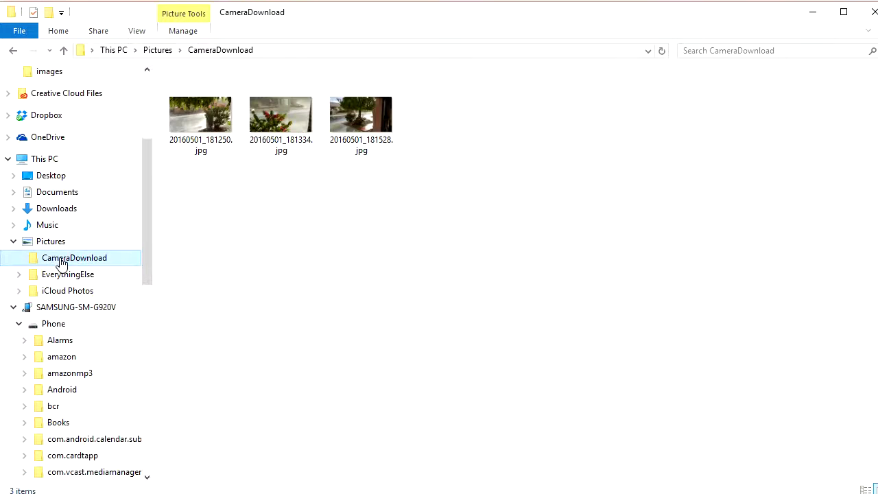
double_click(224, 129)
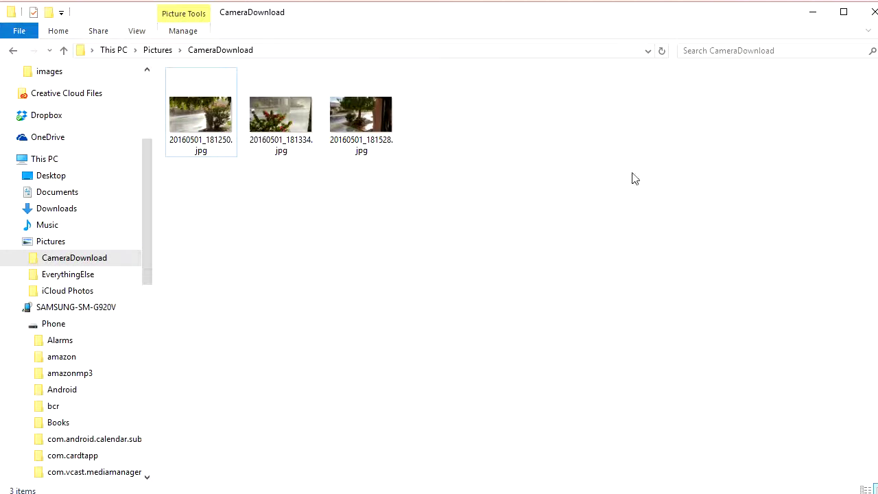
click(873, 12)
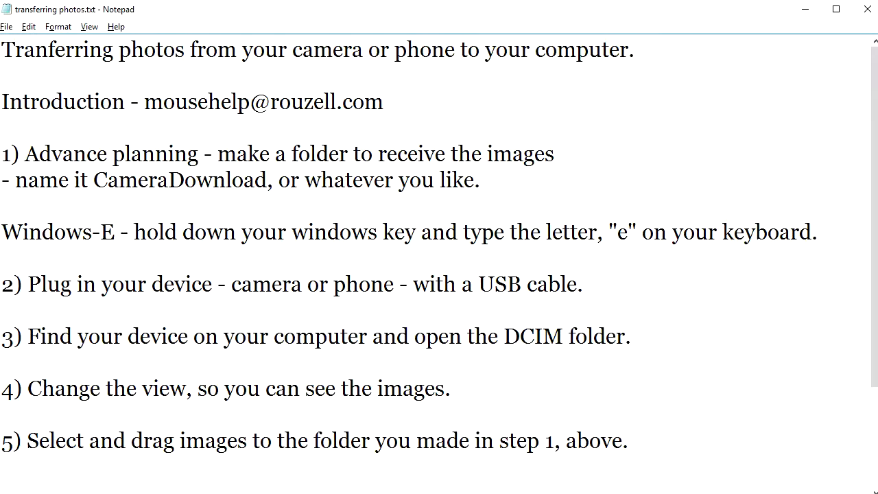
Add 'Adjust to turn on the device - camera or smartphone' on a new line below step 2
key(Down)
key(Down)
key(Return)
text(Adjust )
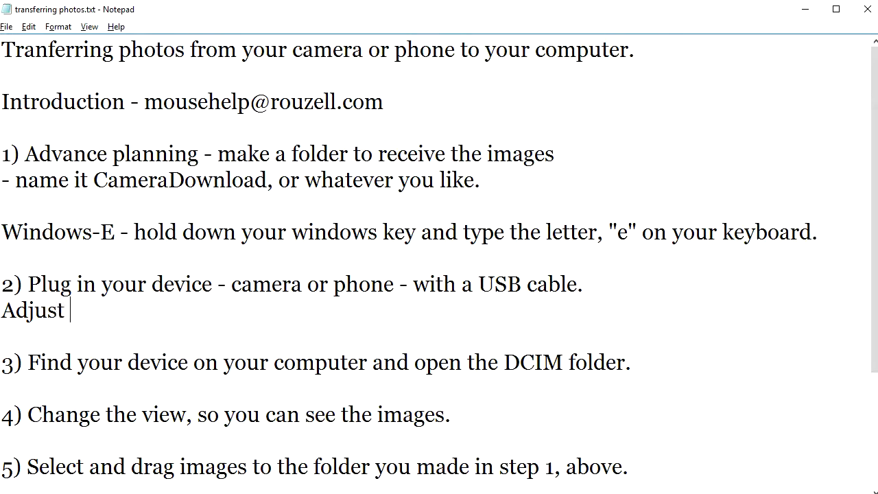
text(to turn )
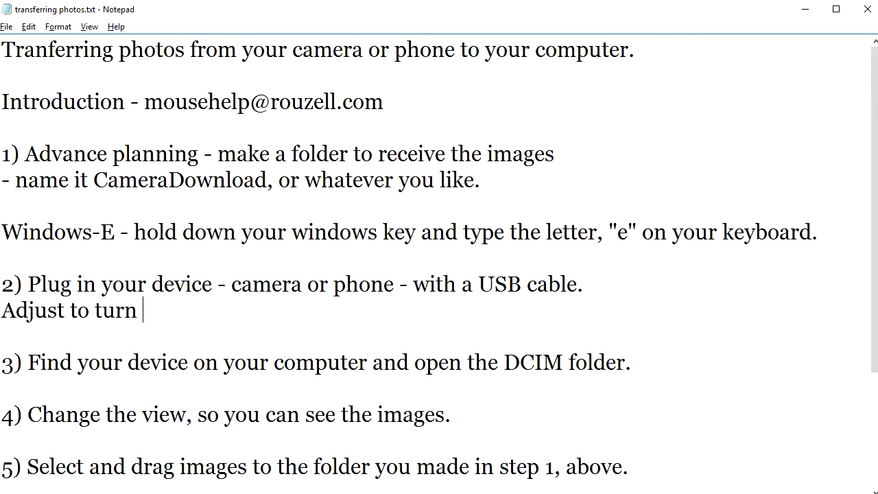
text(on the )
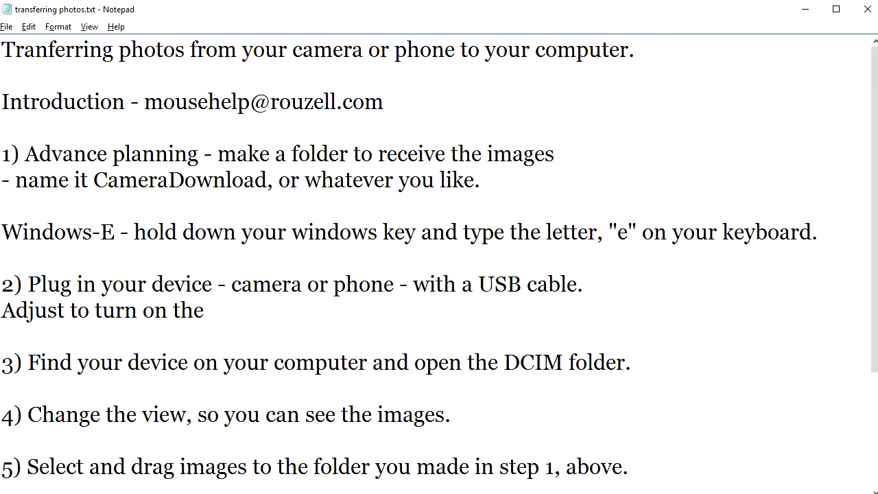
text(device - camera)
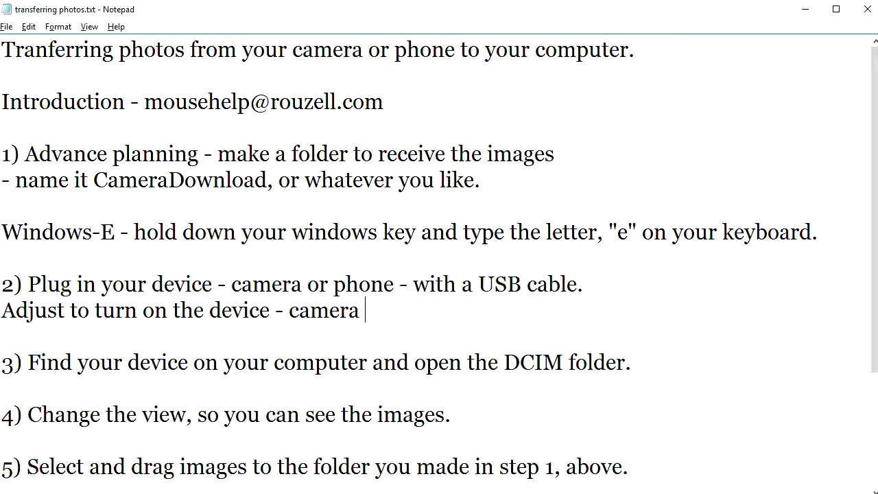
text(or smartphone)
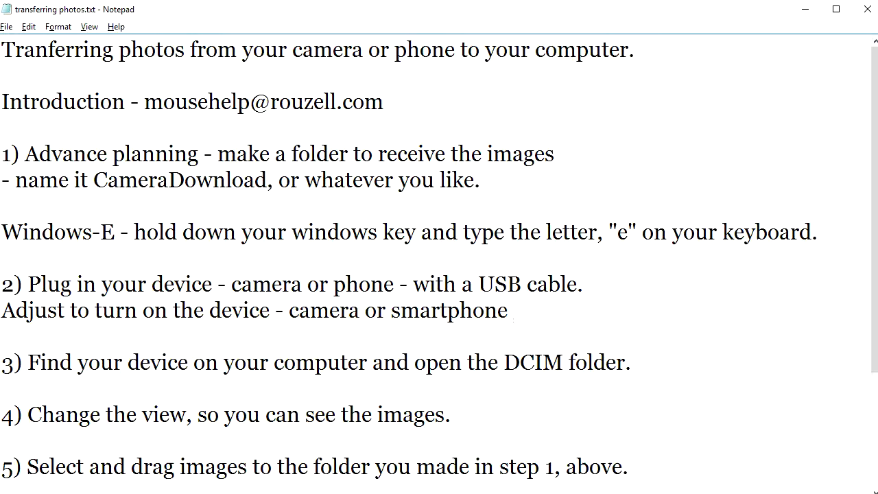
scroll(439, 264, down, 2)
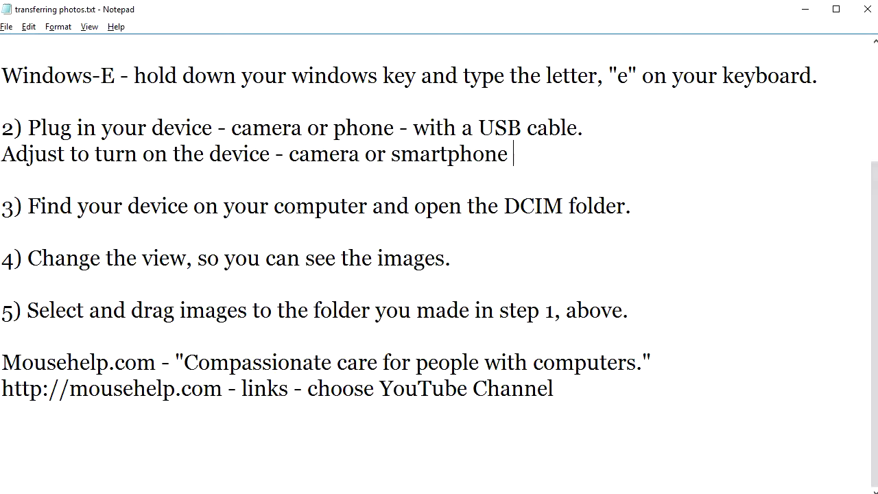
key(alt+Tab)
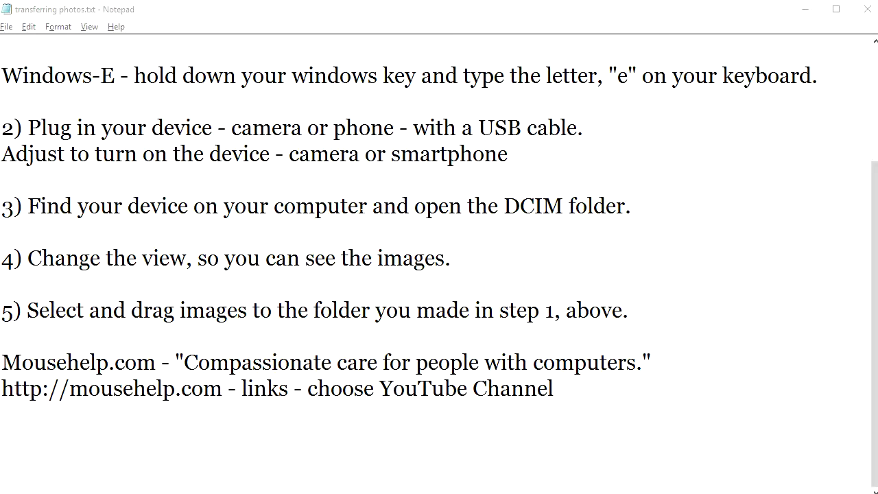
View This PC's folders and drives in File Explorer, then return to the Notepad notes
key(super+e)
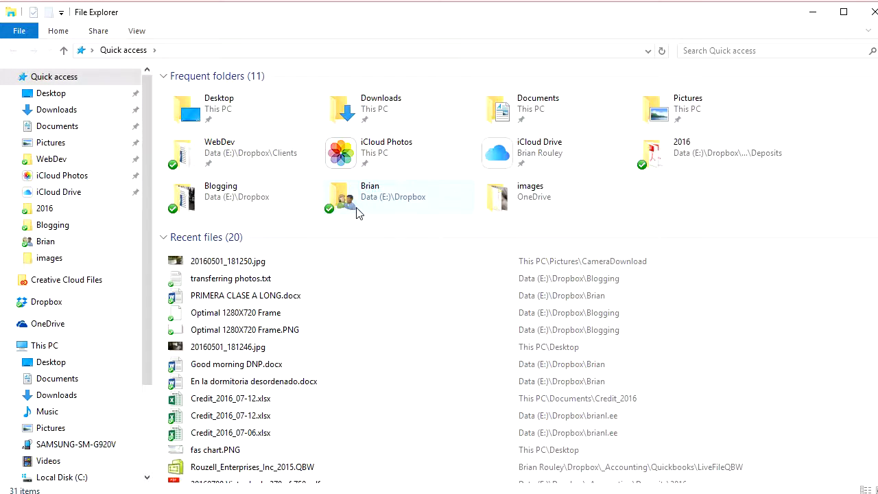
click(44, 346)
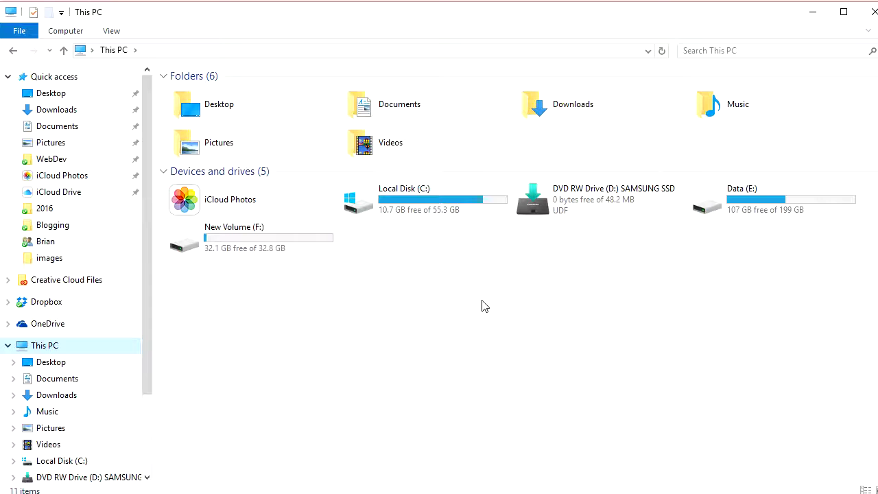
key(alt+Tab)
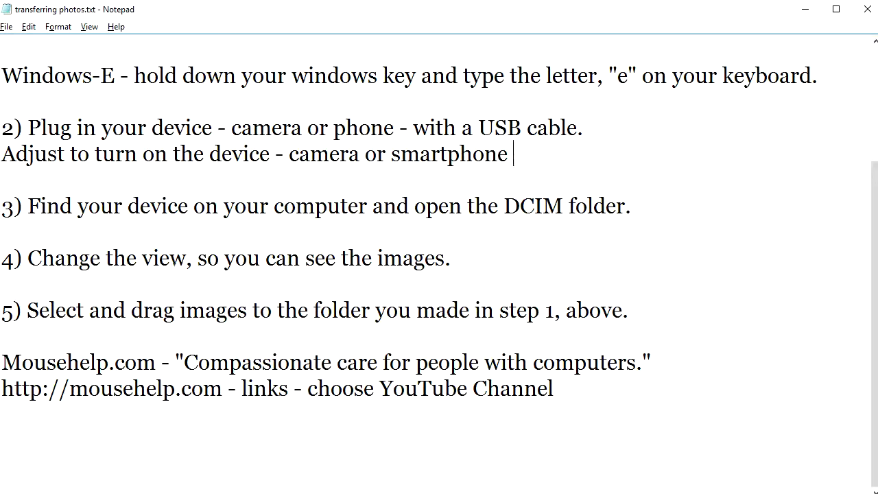
Add 'Right click the mouse on the left edge of the window.' below step 4
click(451, 257)
key(Return)
text(Ri)
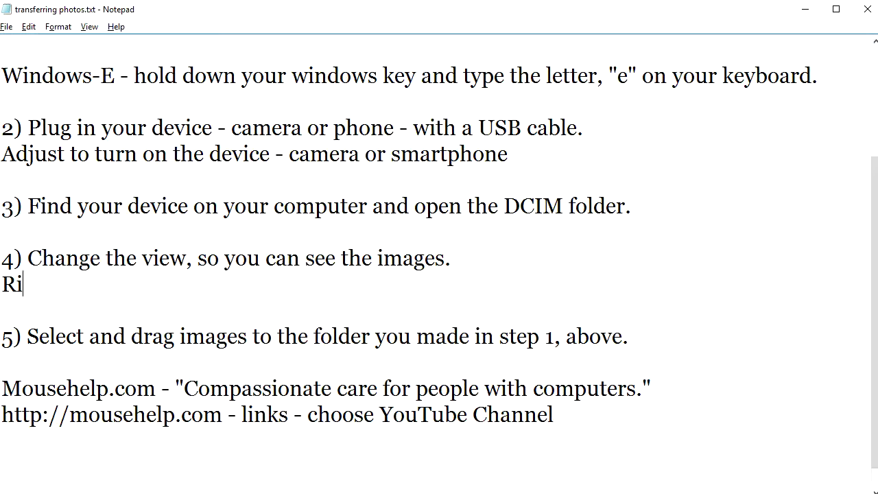
text(ght click the mos)
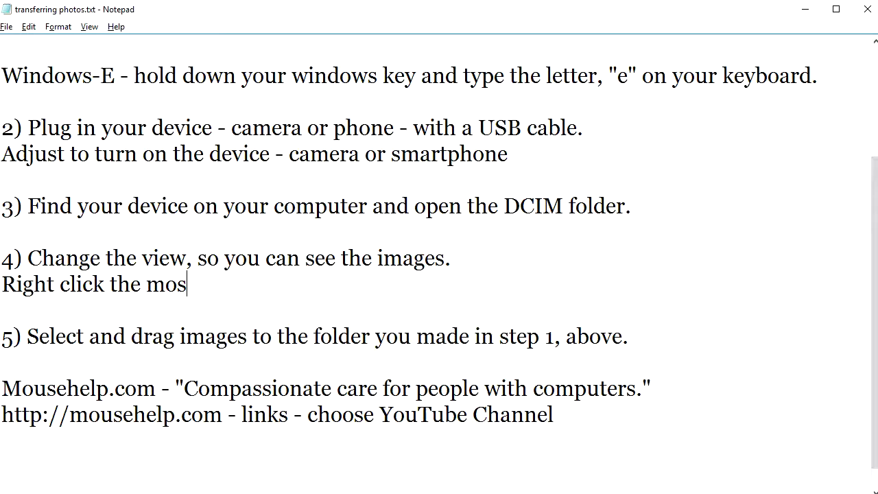
key(BackSpace)
text(use on the left e)
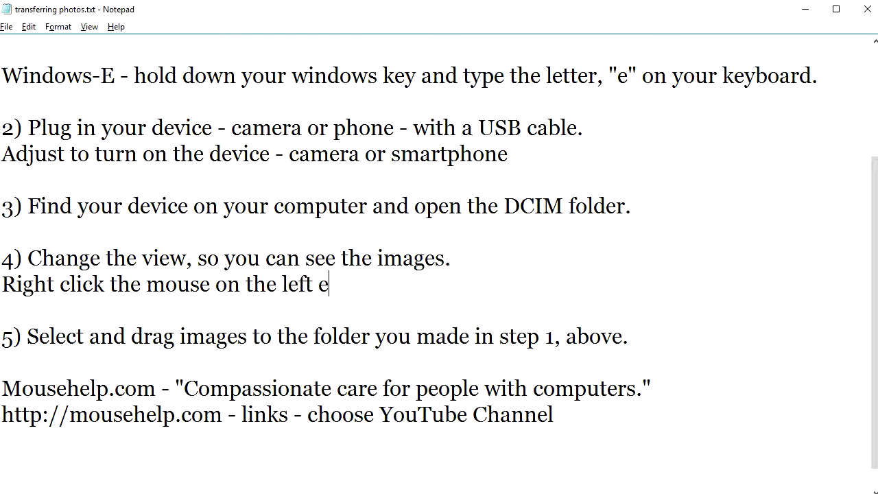
text(dge of the windwo.)
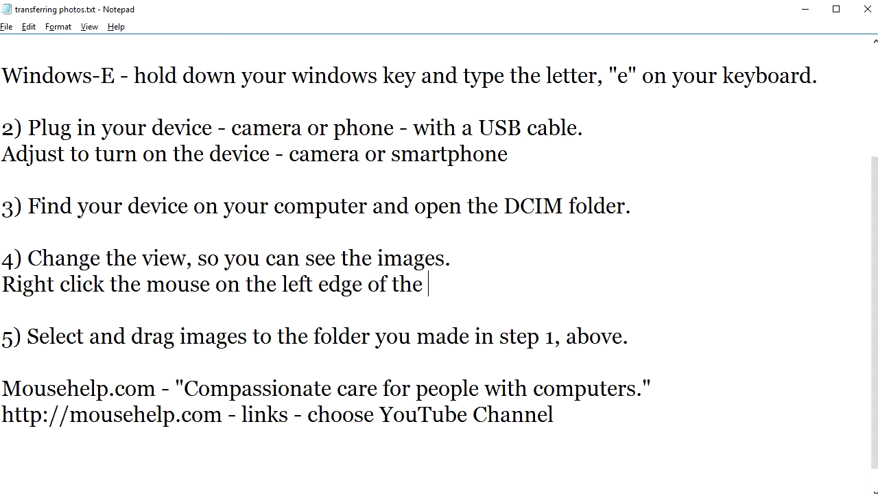
key(BackSpace)
key(BackSpace)
key(BackSpace)
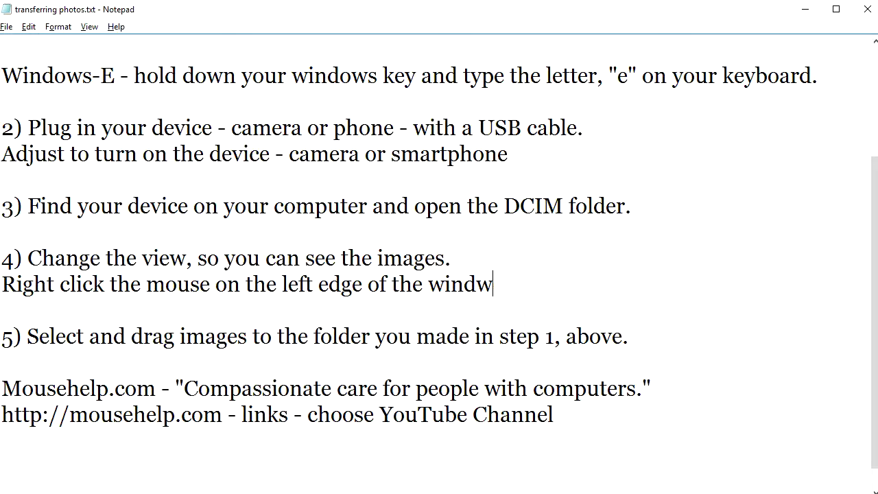
text(ow.)
scroll(439, 261, up, 2)
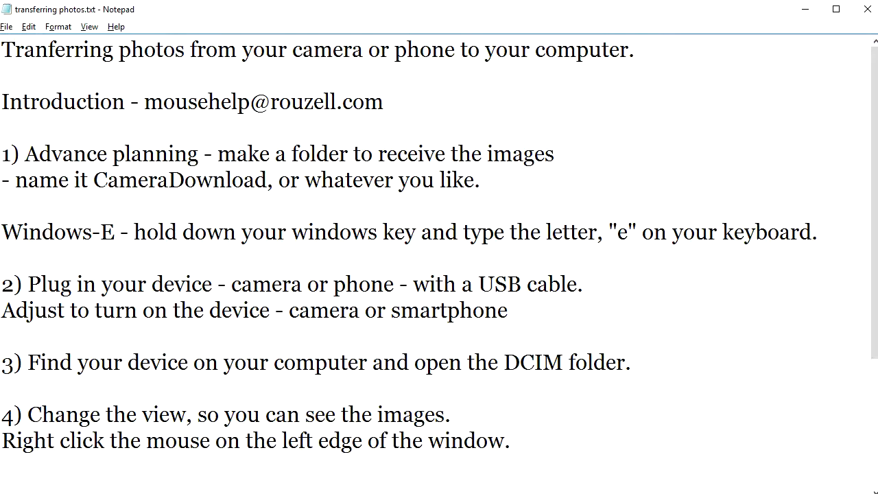
drag(94, 180, 267, 180)
scroll(268, 180, down, 2)
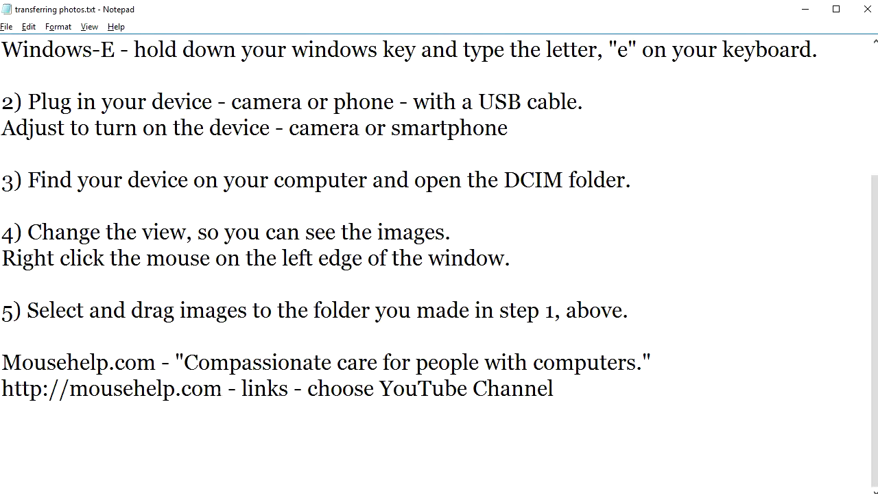
drag(224, 388, 3, 388)
key(ctrl+c)
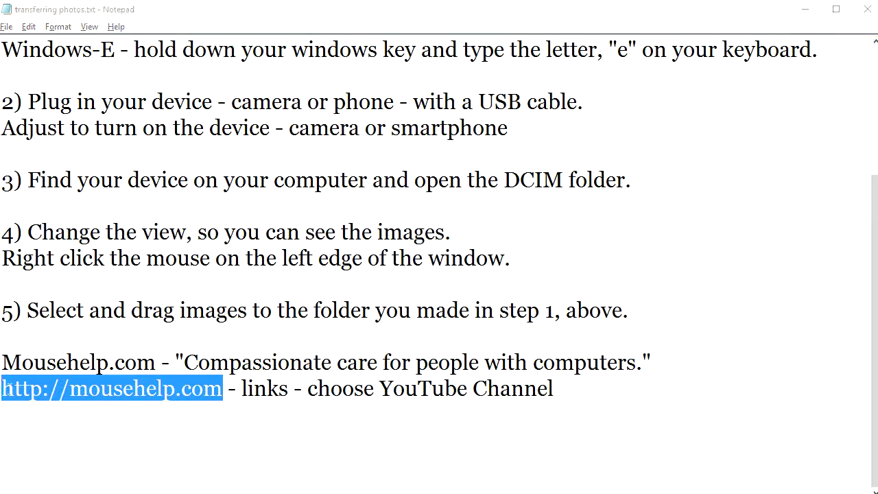
key(alt+Tab)
key(alt+Tab)
key(alt+Tab)
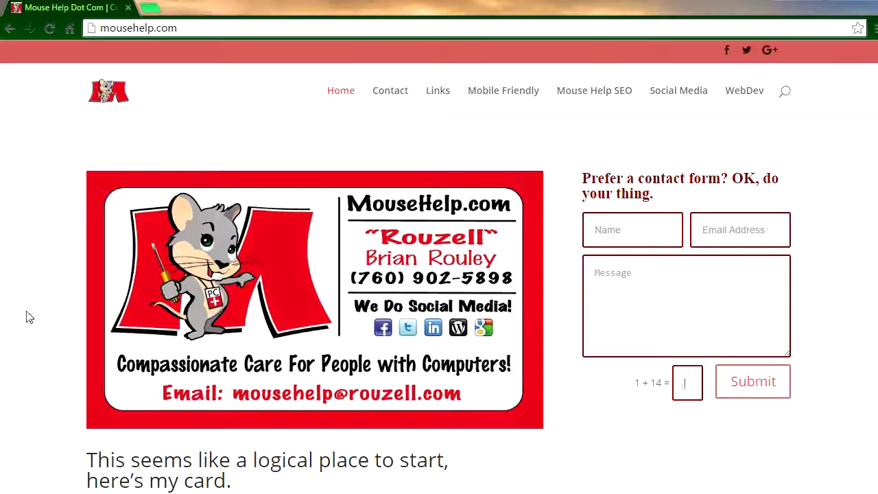
Load the copied mousehelp.com address in Chrome
click(196, 27)
key(ctrl+v)
key(Return)
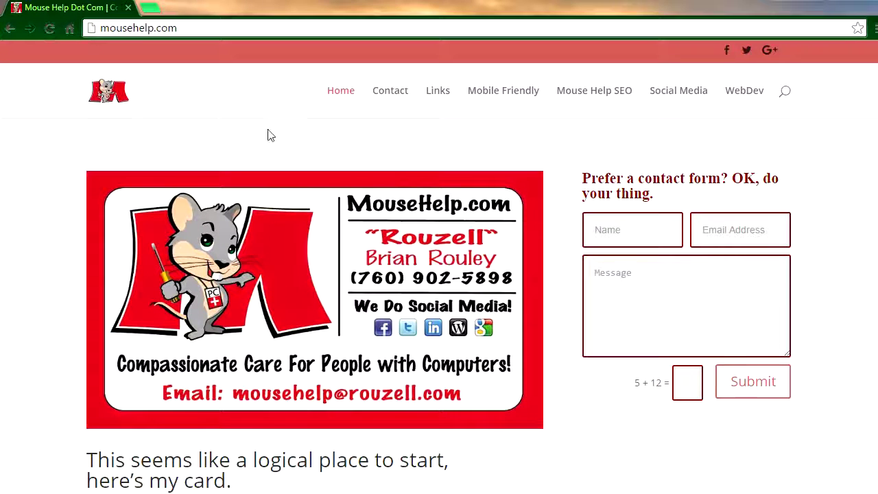
Visit the site's Links page and YouTube channel, then return to the mousehelp.com home page
click(439, 96)
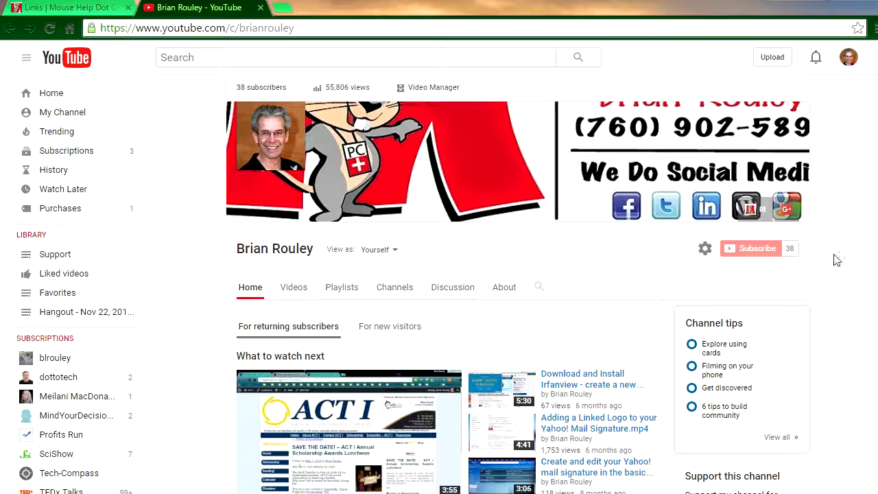
click(73, 8)
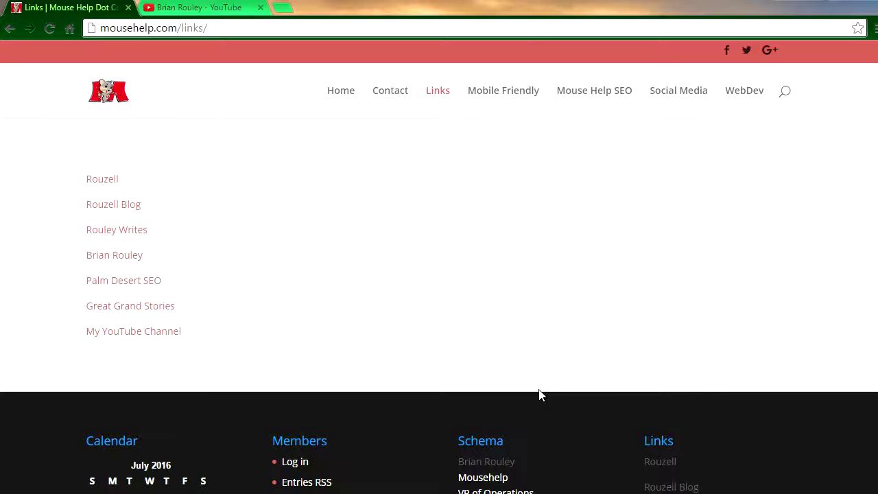
click(110, 96)
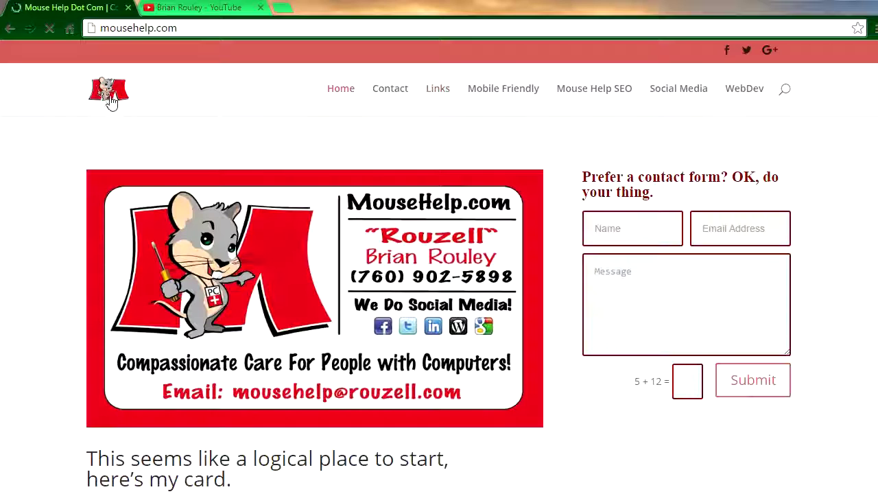